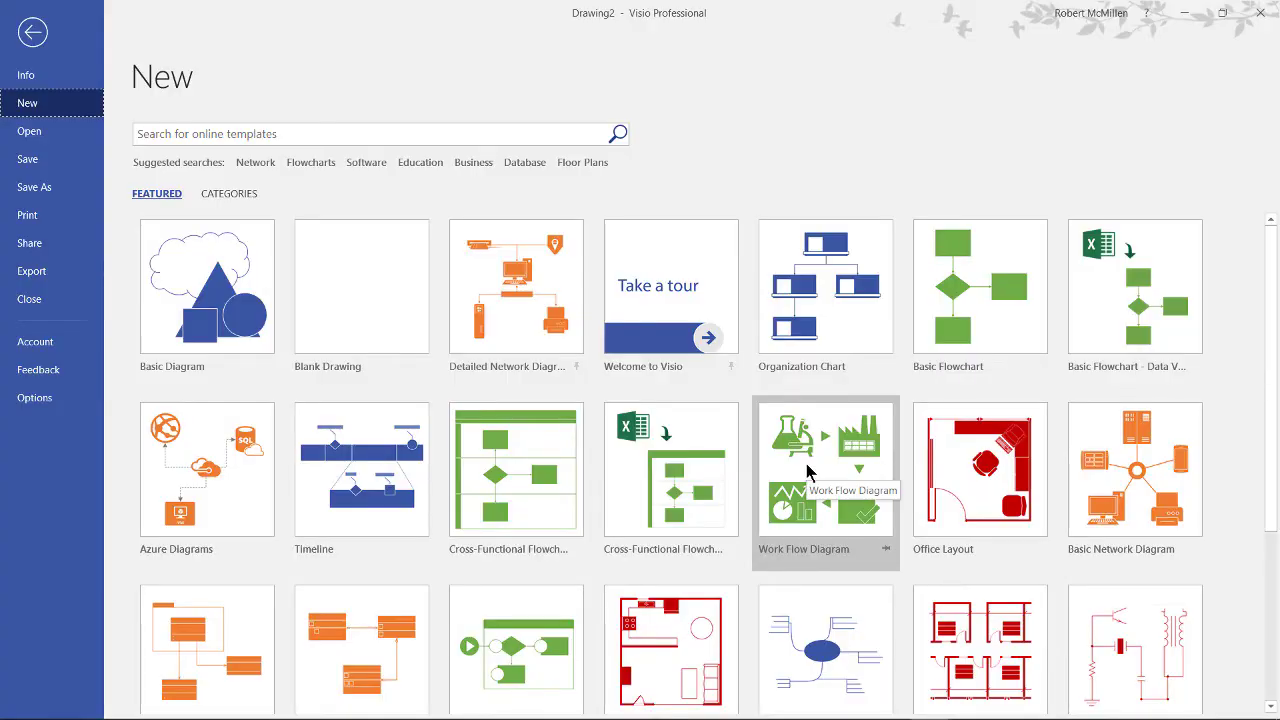
Step: Search the new-drawing templates for 'org' to list the Organization Chart template
click(264, 133)
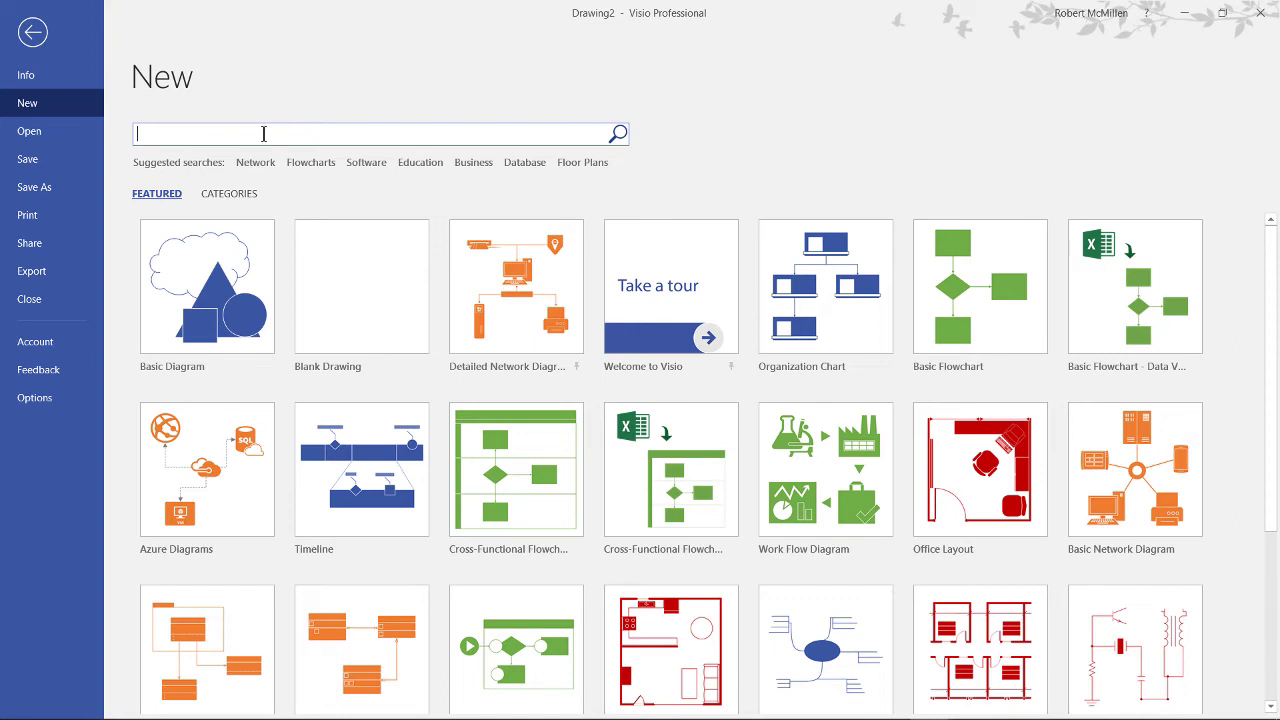
text(org)
key(Return)
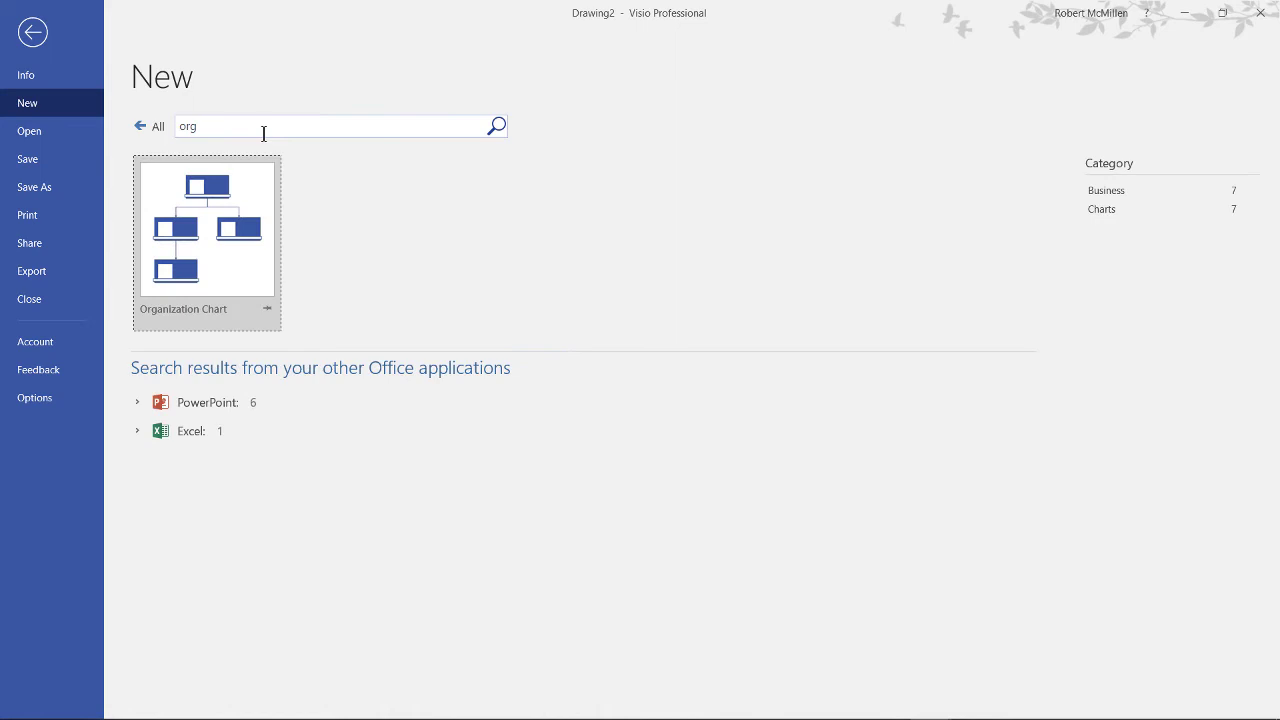
Step: Start an Organization Chart drawing with its wizard set to use information entered through the wizard
double_click(229, 227)
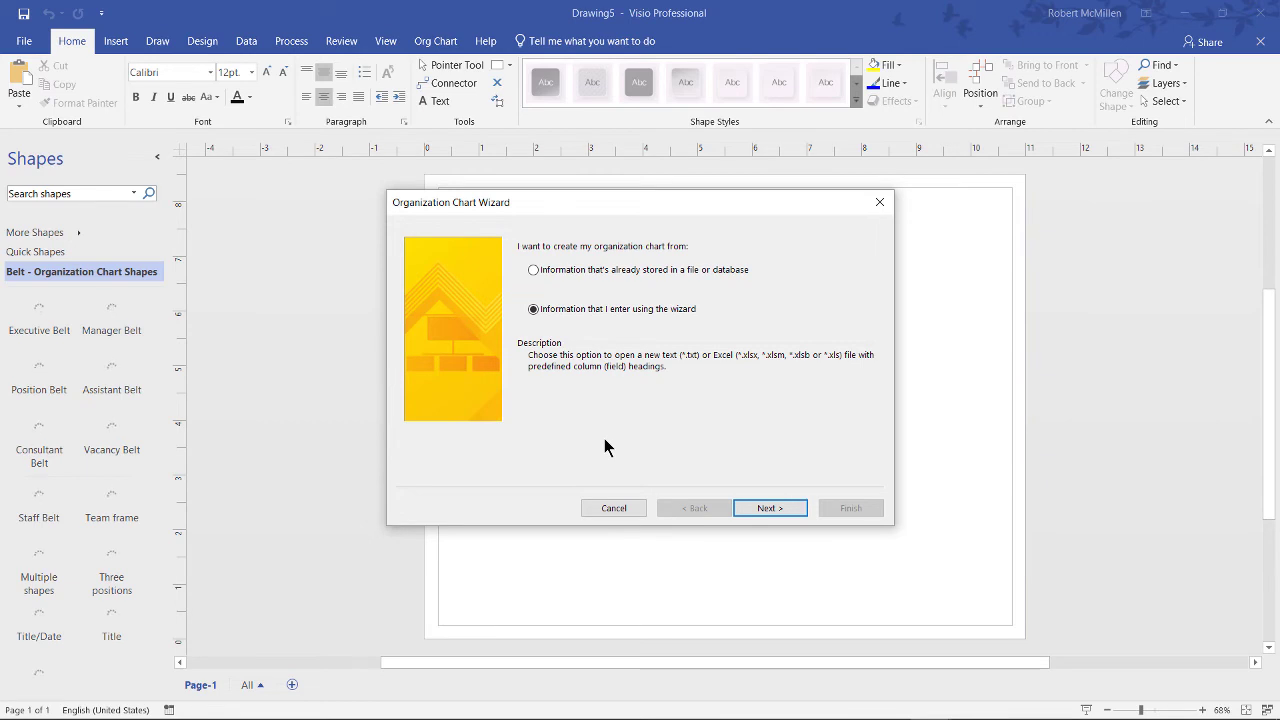
click(634, 270)
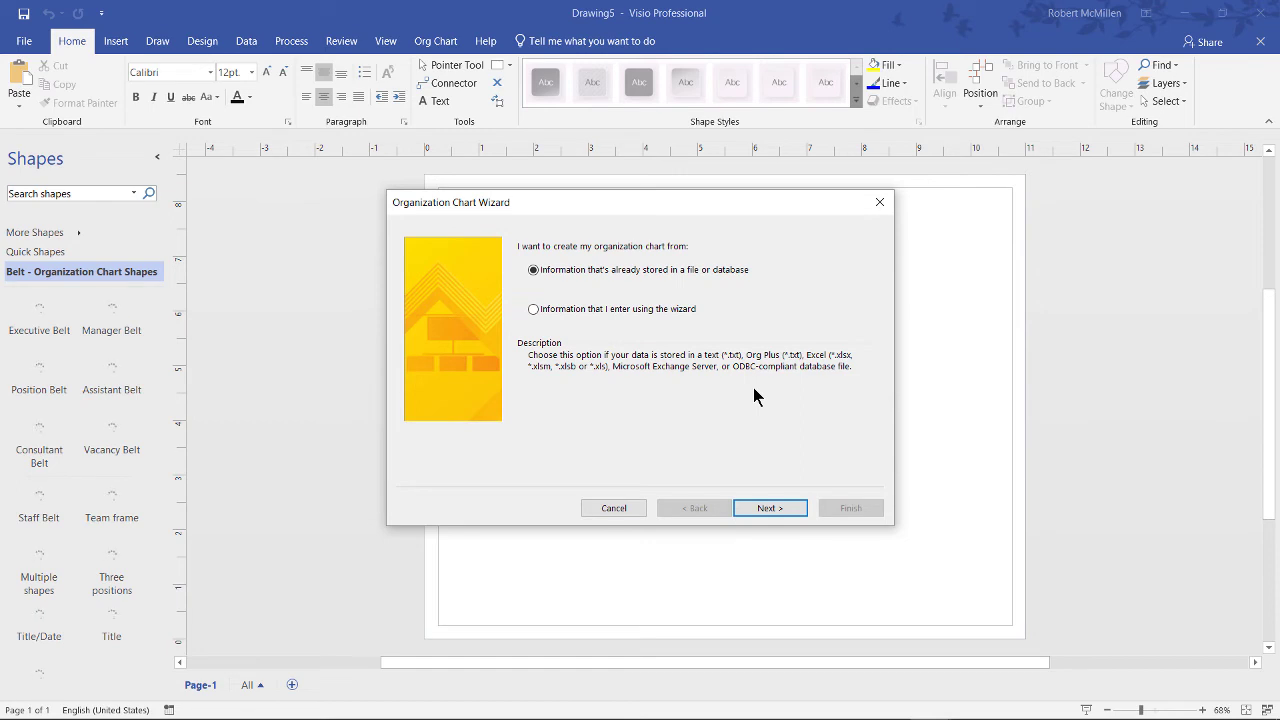
click(612, 311)
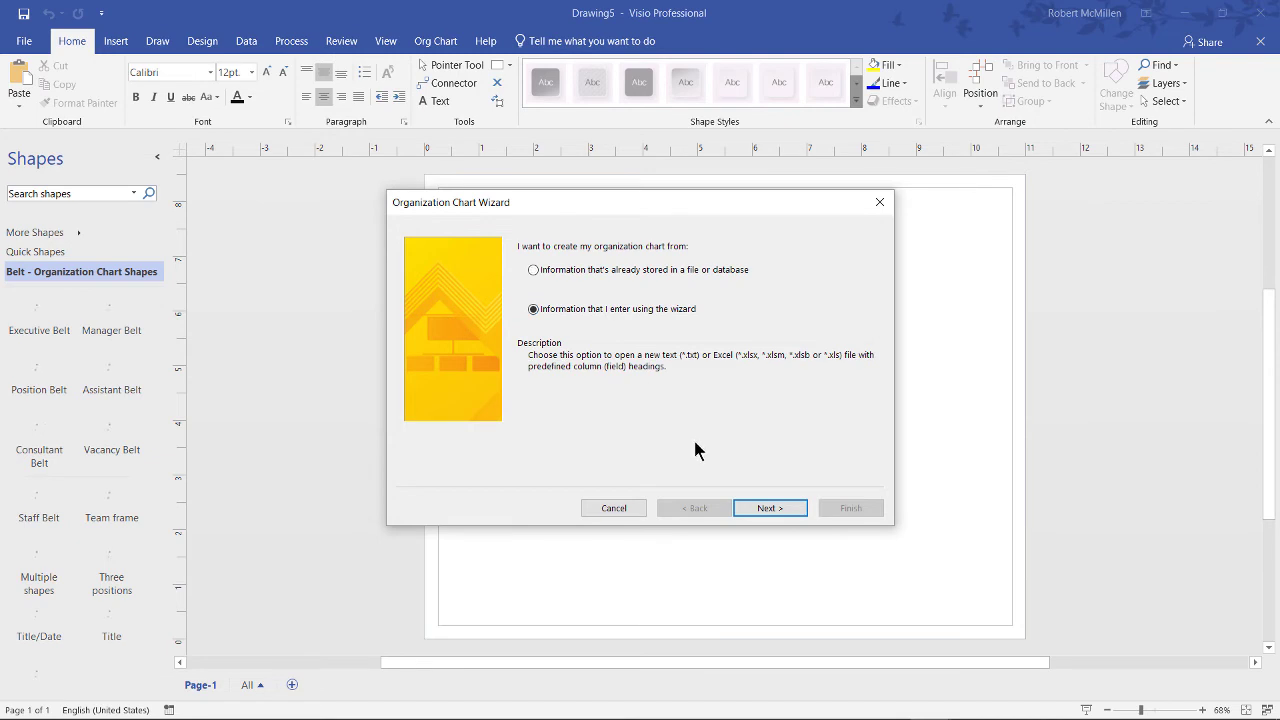
click(770, 512)
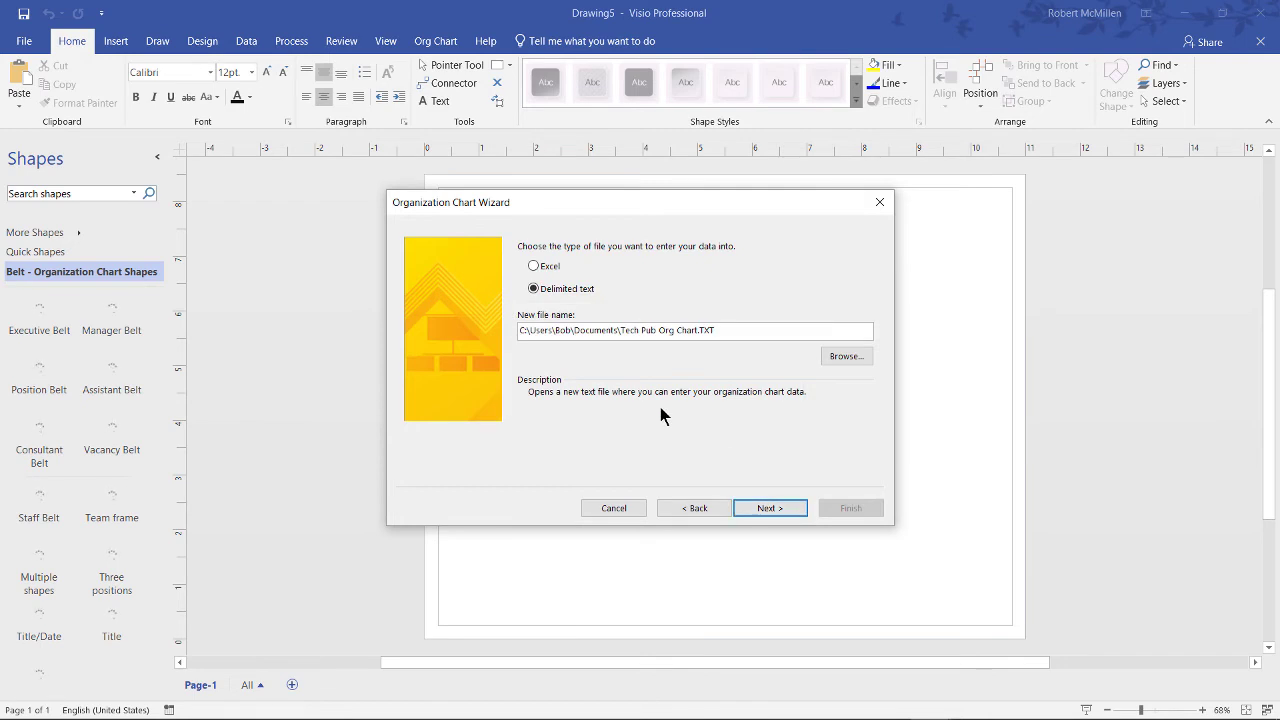
Step: Create the delimited text file Tech Pub Org Chart1.TXT and open its sample data in Notepad
click(551, 267)
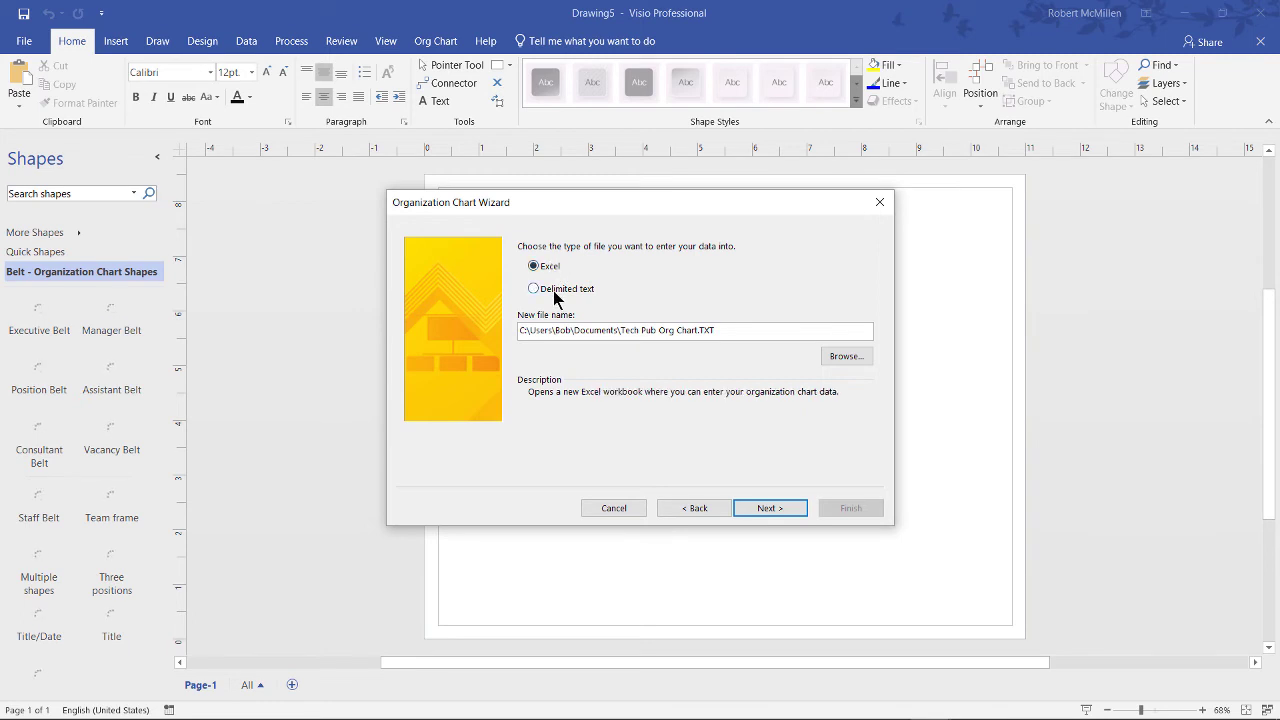
click(554, 291)
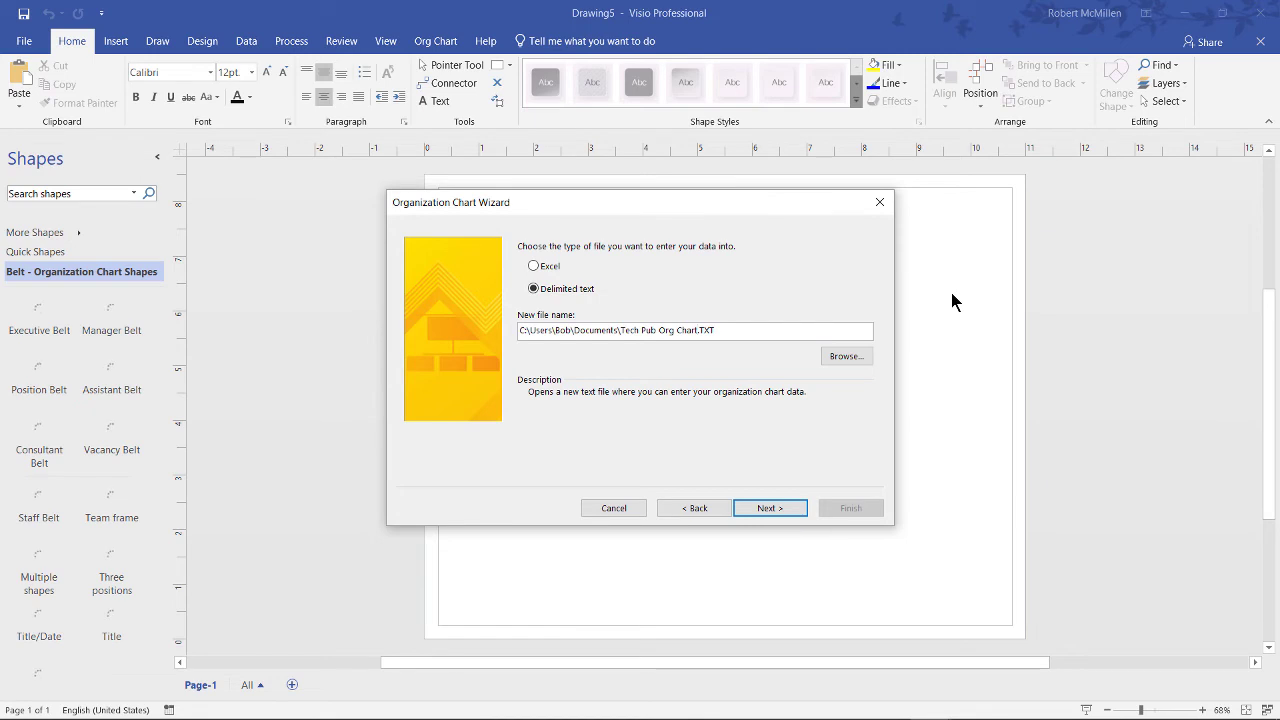
text(1)
click(755, 507)
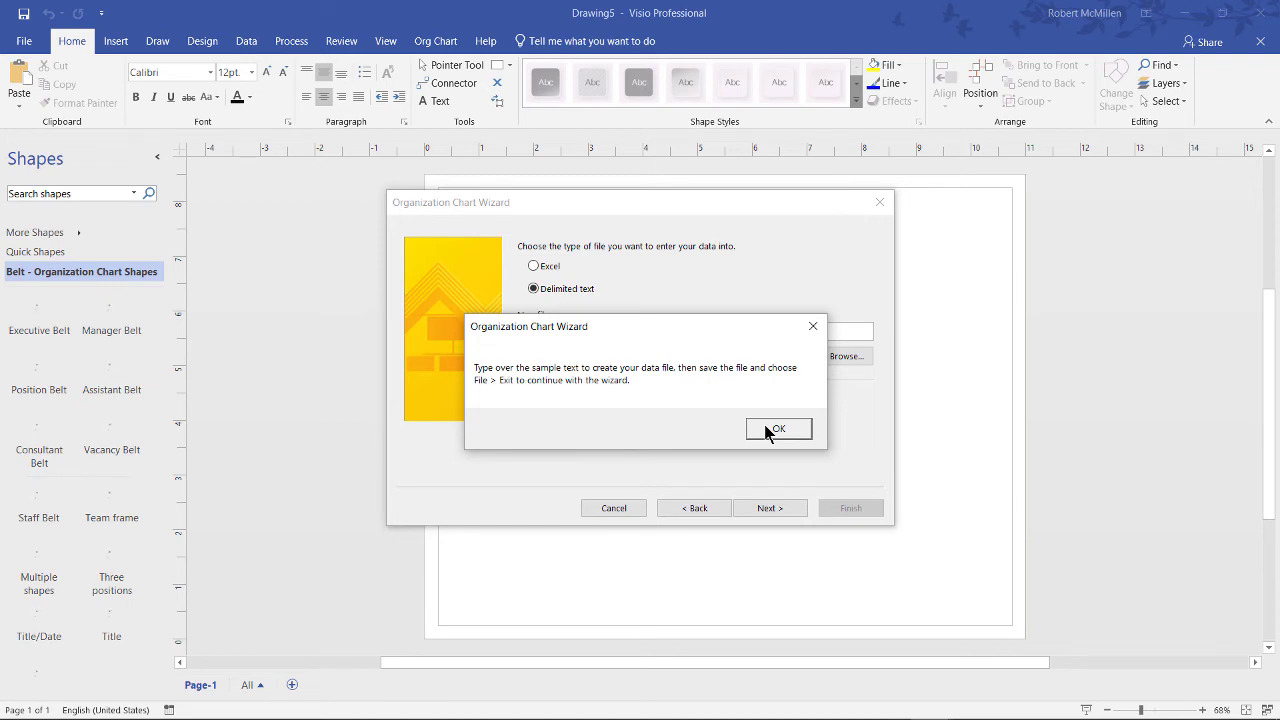
click(777, 429)
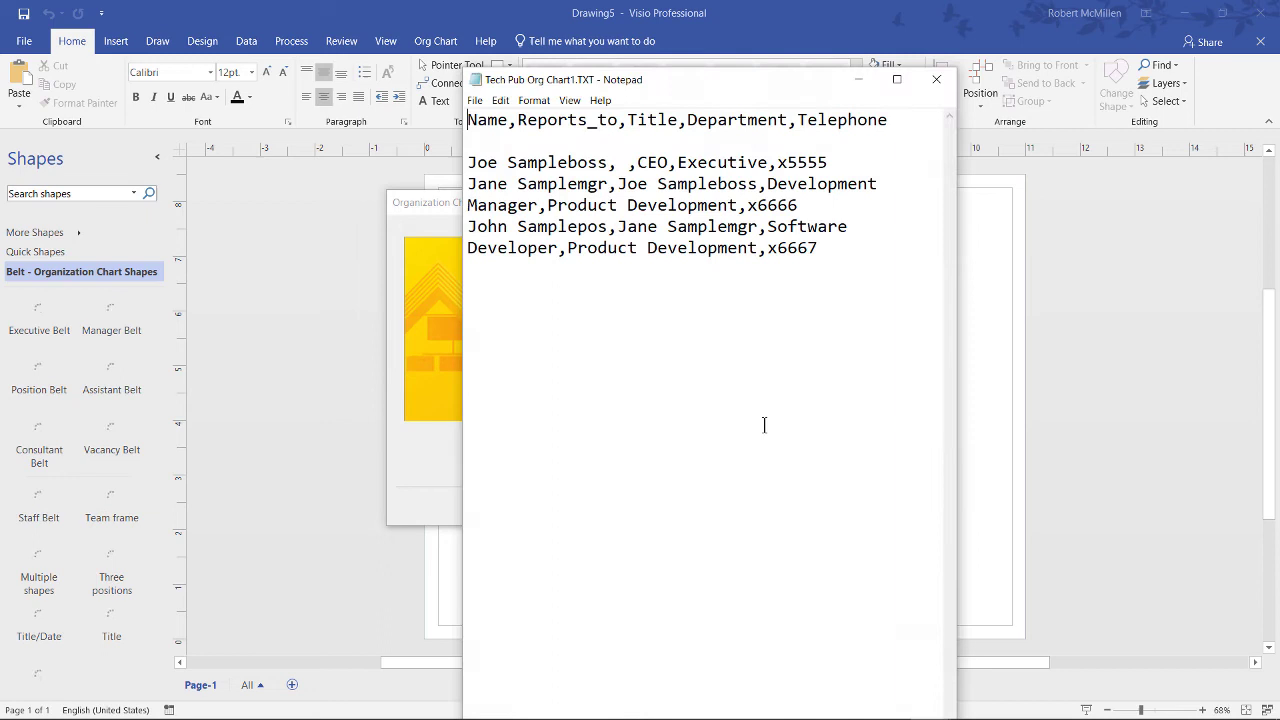
Step: Maximize Notepad and review the header's Name and Reports_to fields against the first record
click(896, 82)
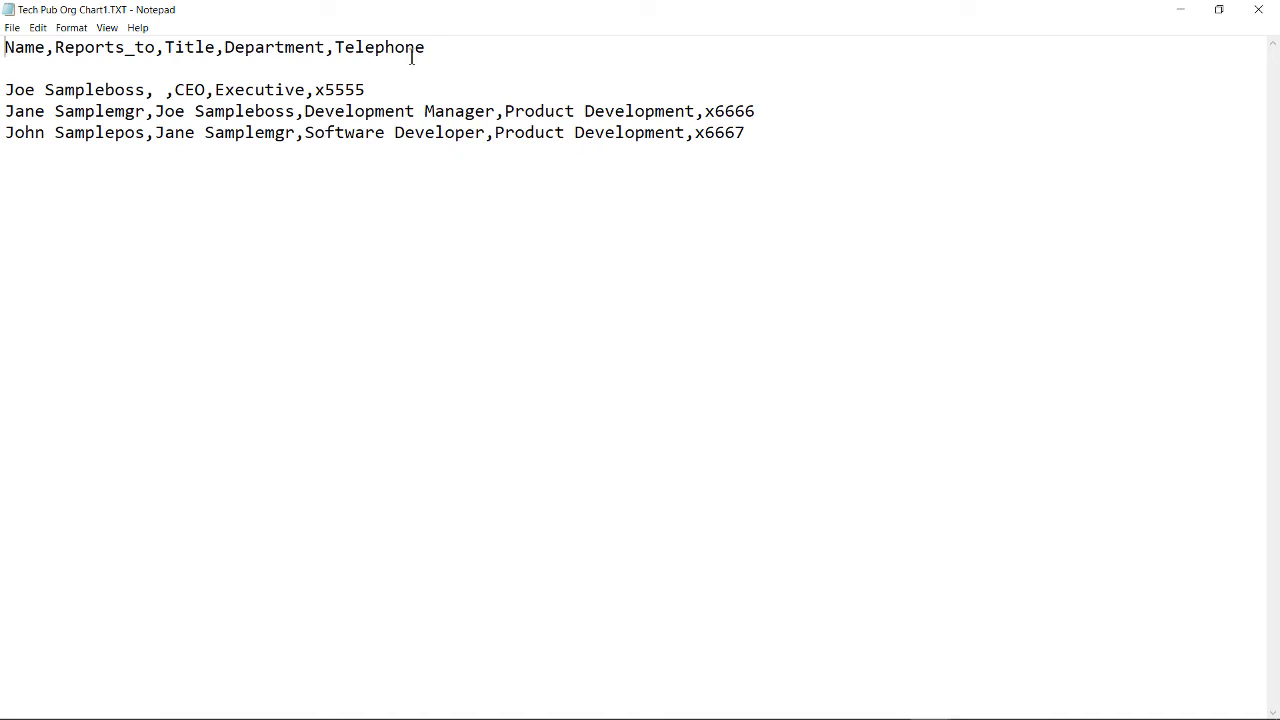
drag(428, 47, 4, 45)
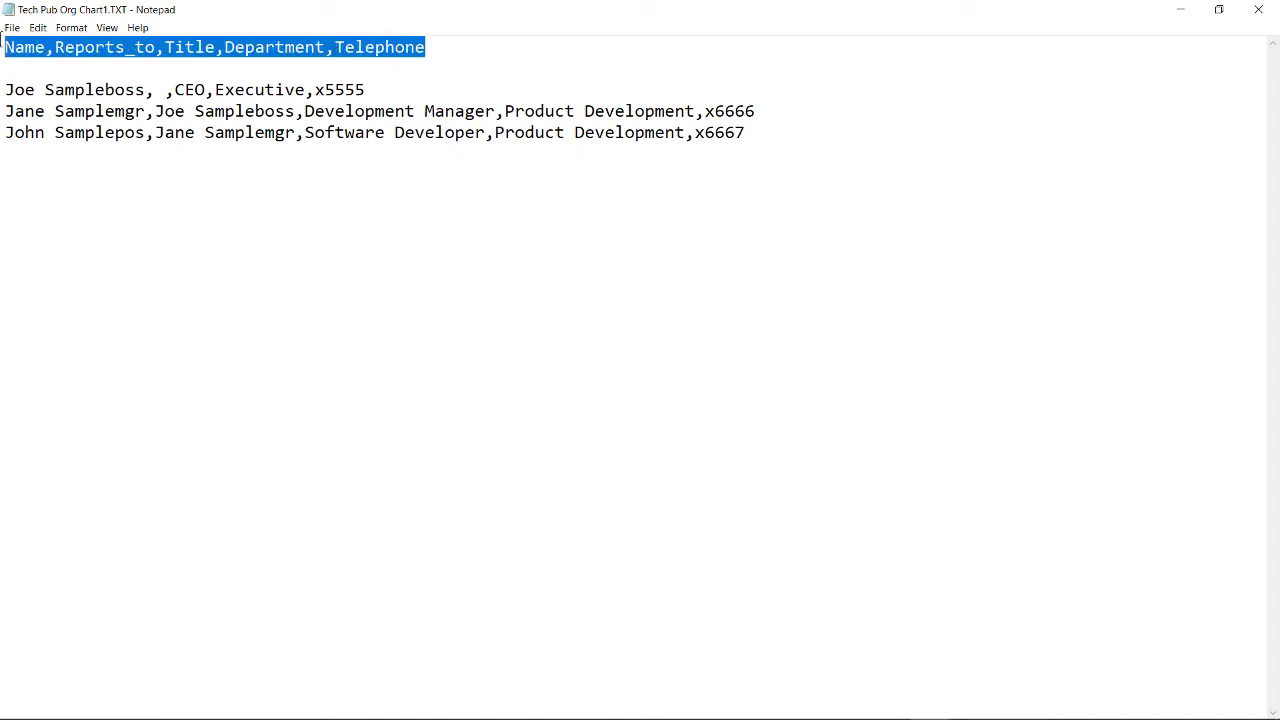
click(114, 131)
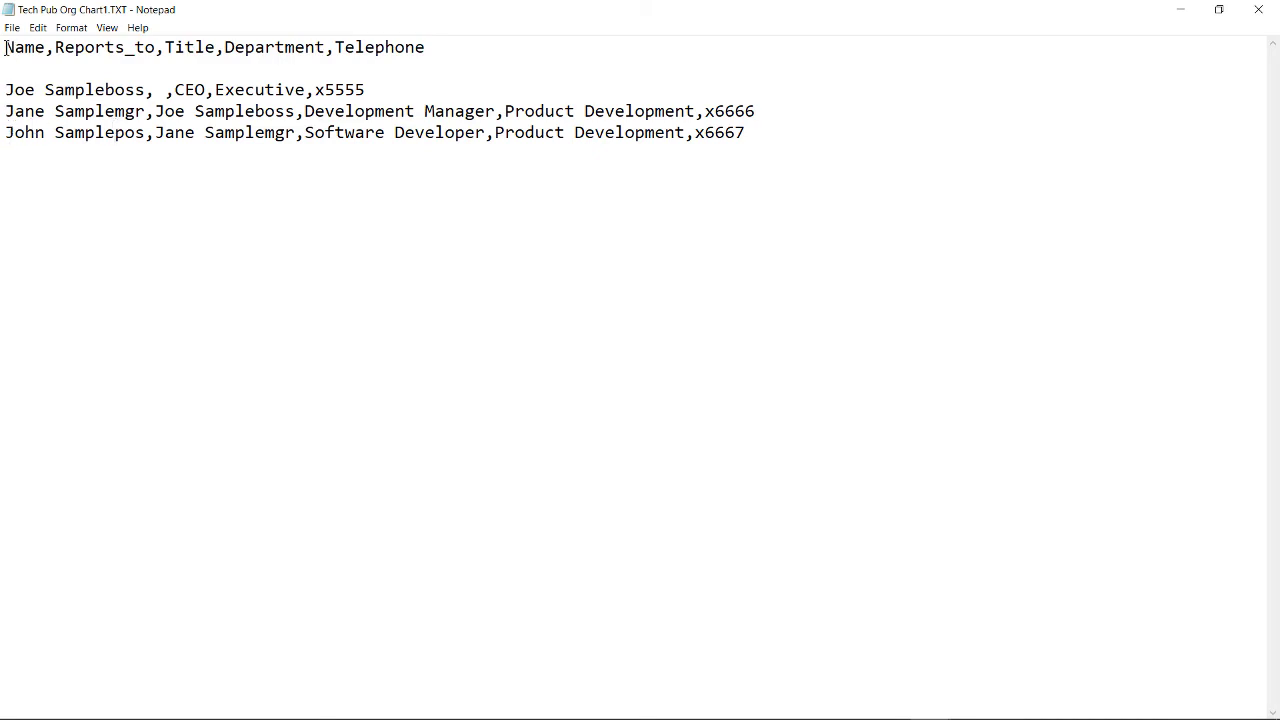
drag(5, 47, 45, 47)
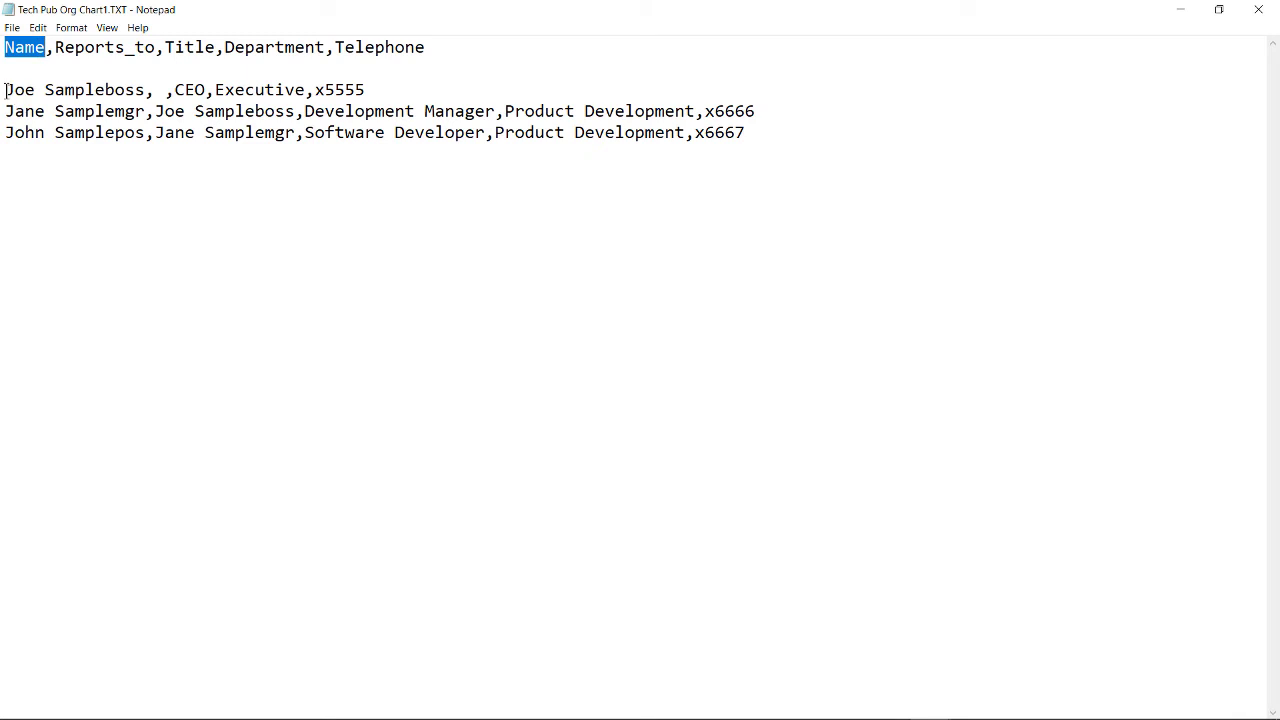
drag(5, 90, 145, 88)
drag(55, 47, 164, 91)
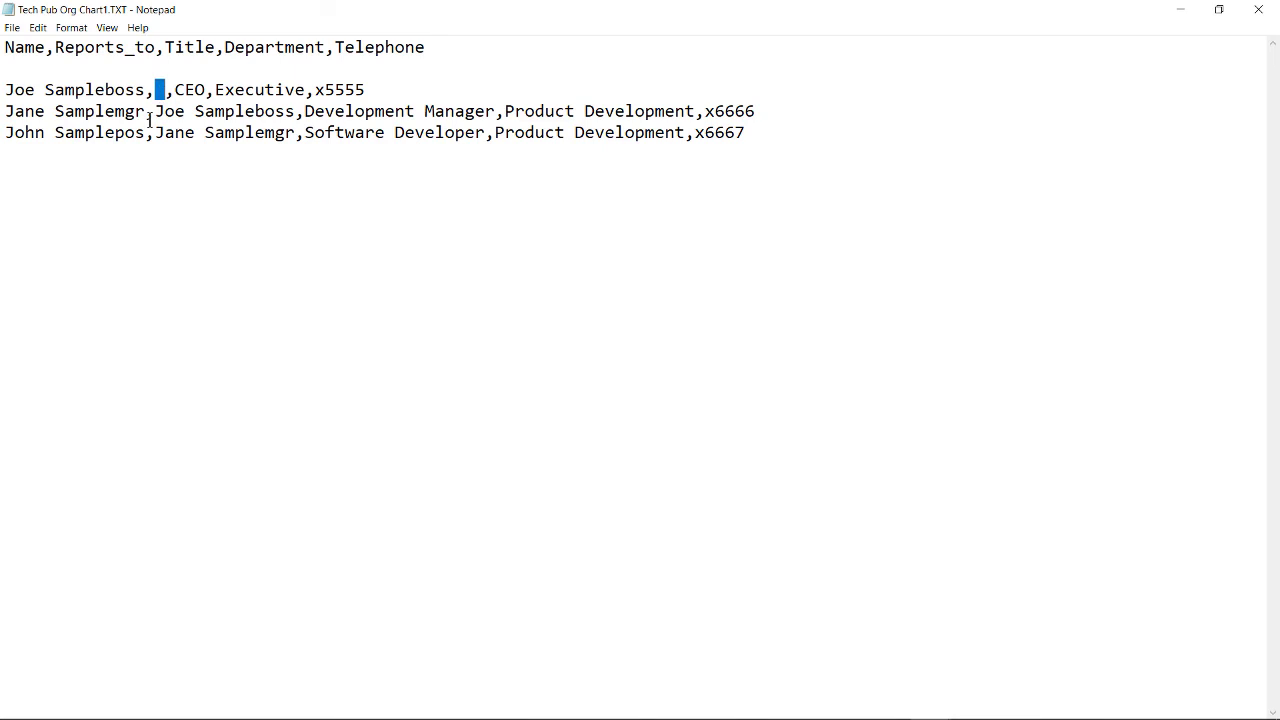
Step: Review the Title and Department fields and the manager and developer records
drag(169, 47, 214, 47)
drag(175, 90, 206, 90)
drag(228, 47, 314, 47)
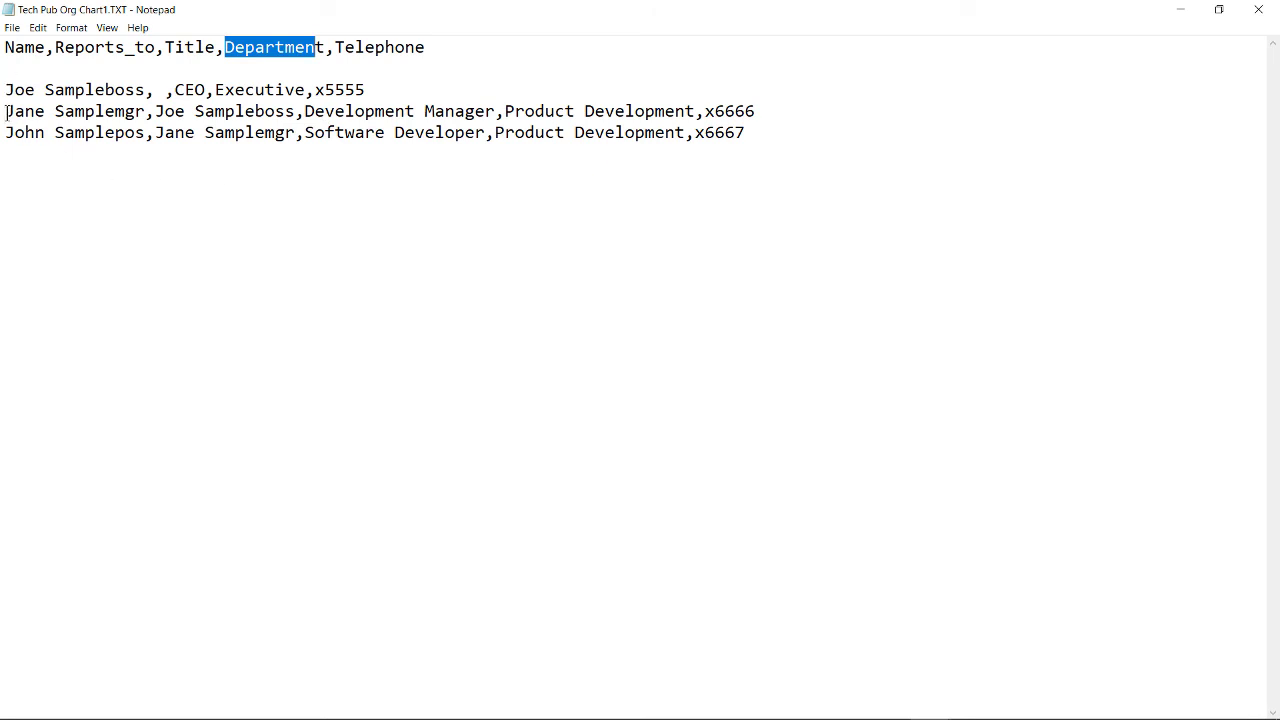
drag(5, 111, 296, 111)
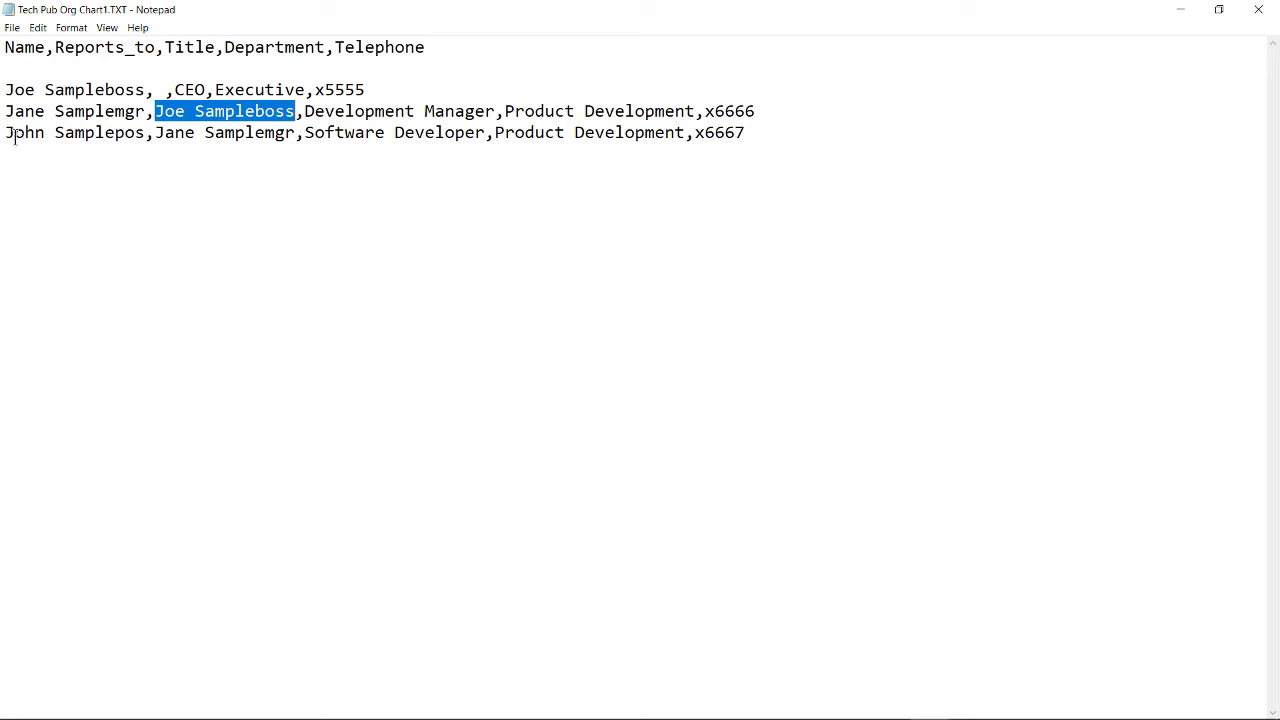
drag(5, 132, 297, 132)
click(300, 198)
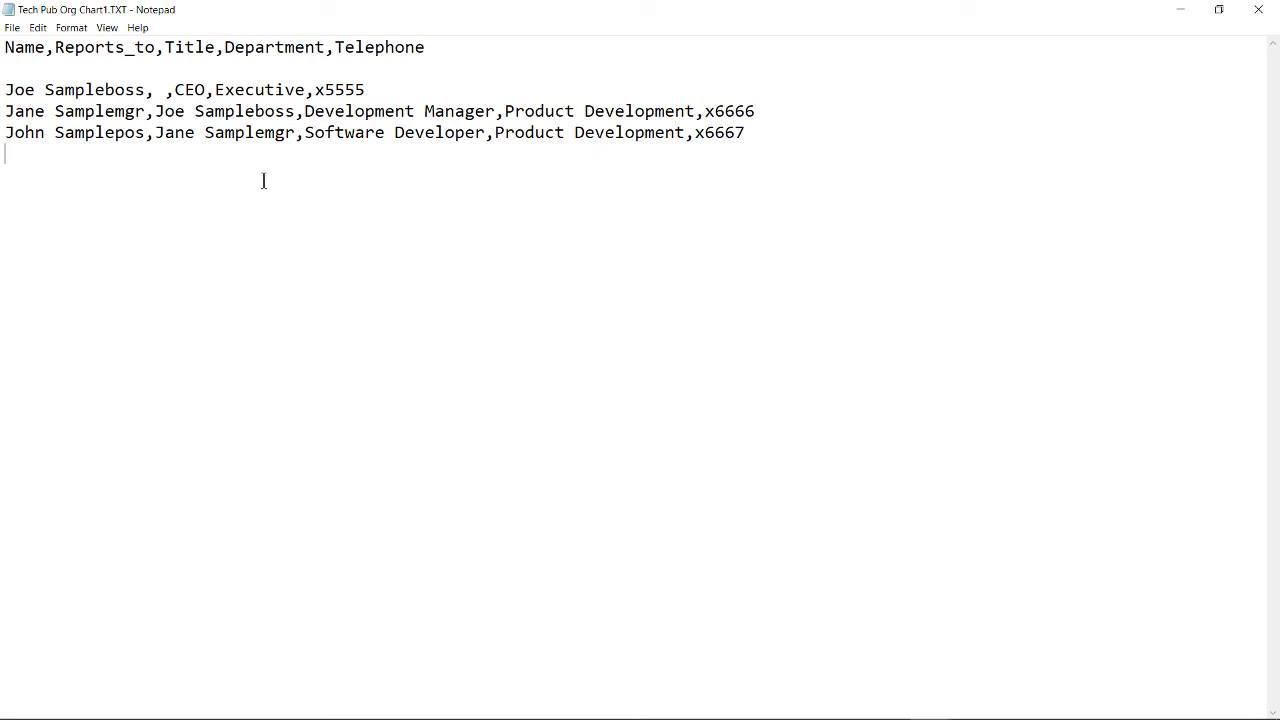
Step: Add an email field to the header line and an email address to the CEO record
click(469, 47)
text(, email)
click(397, 94)
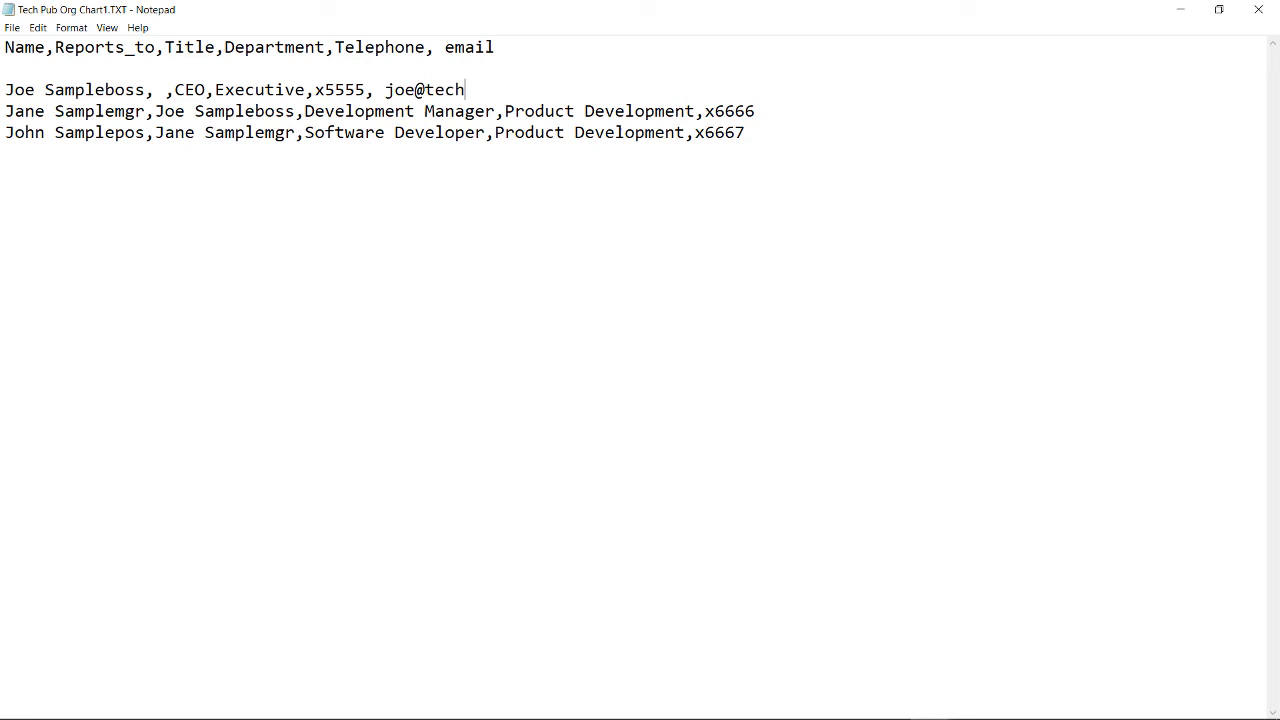
Step: Replace the CEO's placeholder name with a new name and update the email address to match
drag(146, 91, 3, 91)
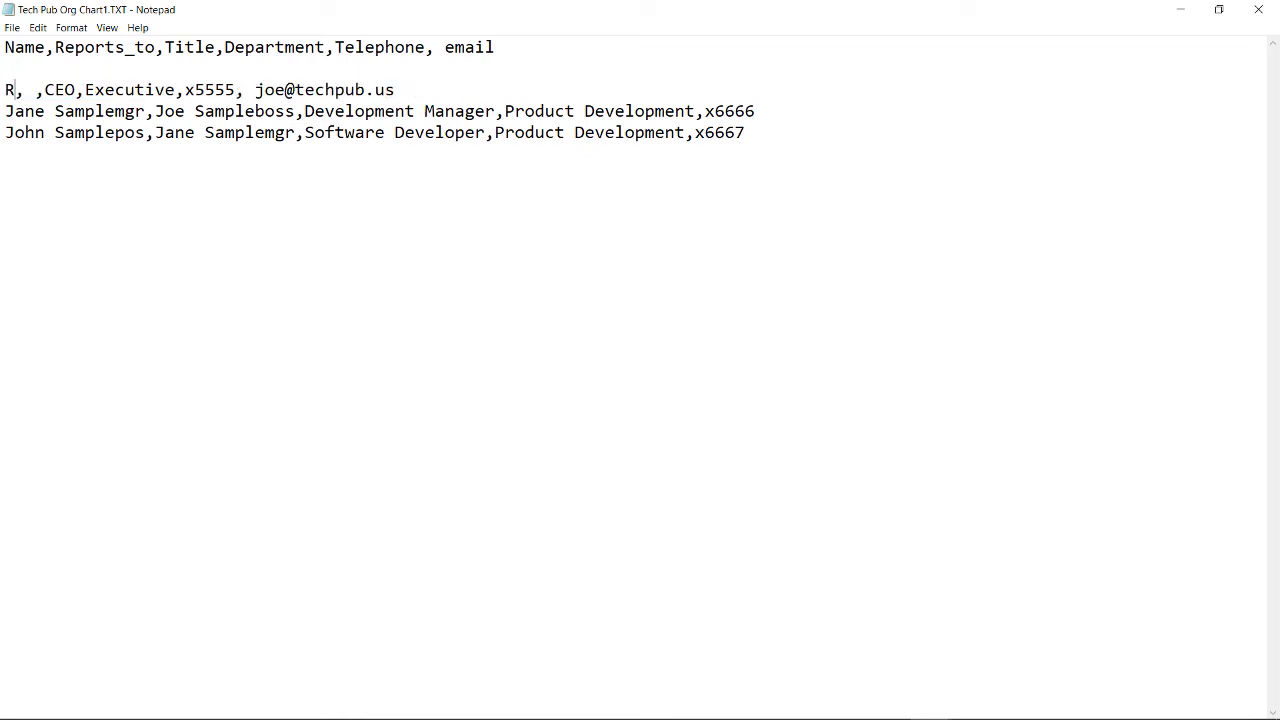
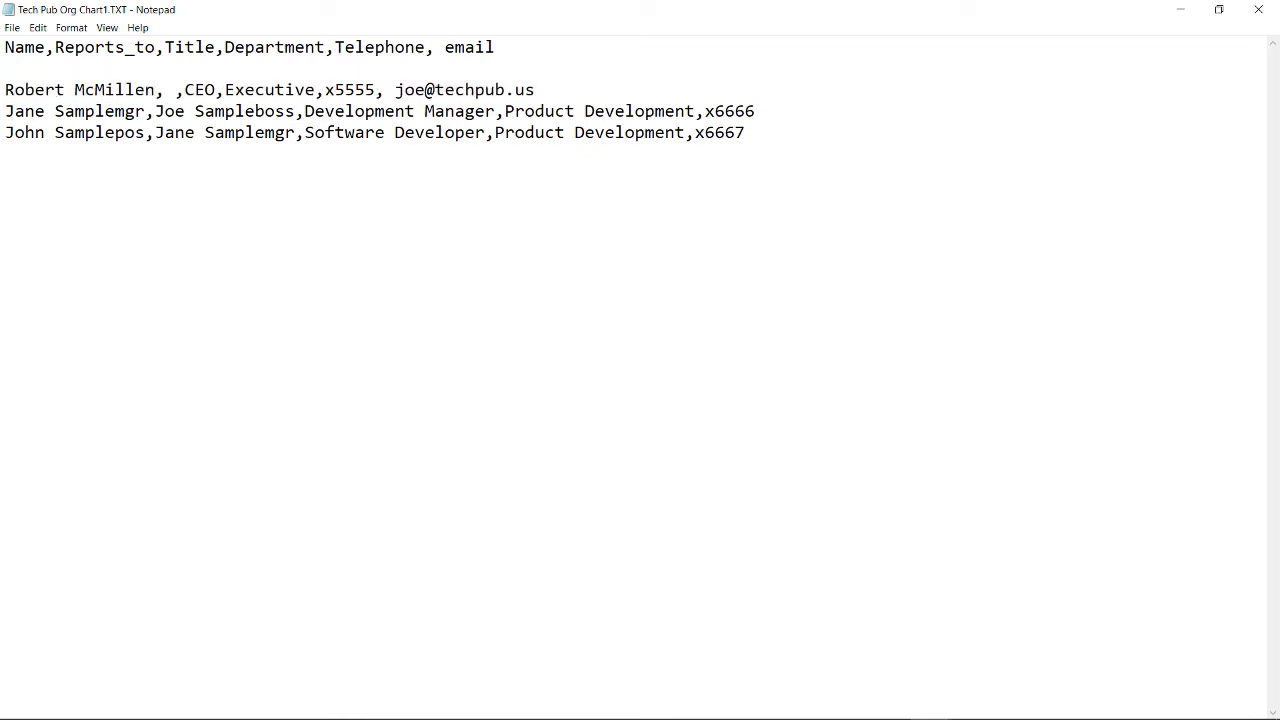
click(425, 90)
key(BackSpace)
key(BackSpace)
key(BackSpace)
text(rob)
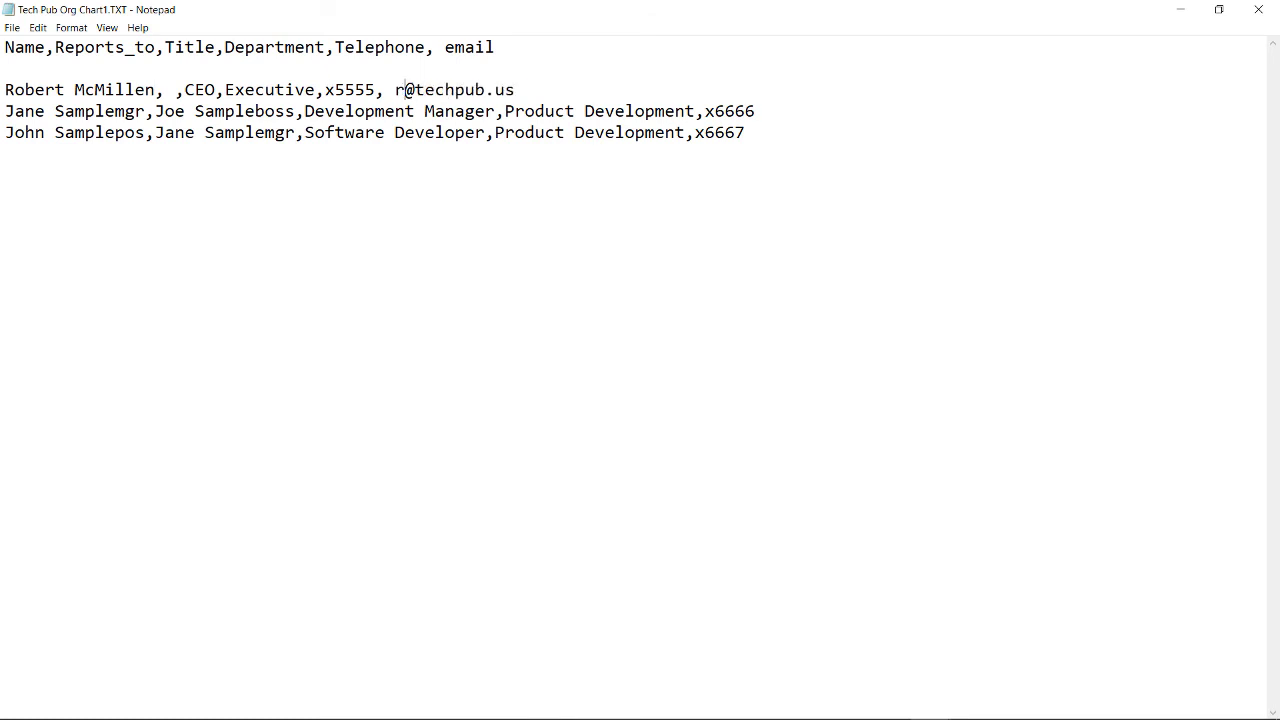
text(ert)
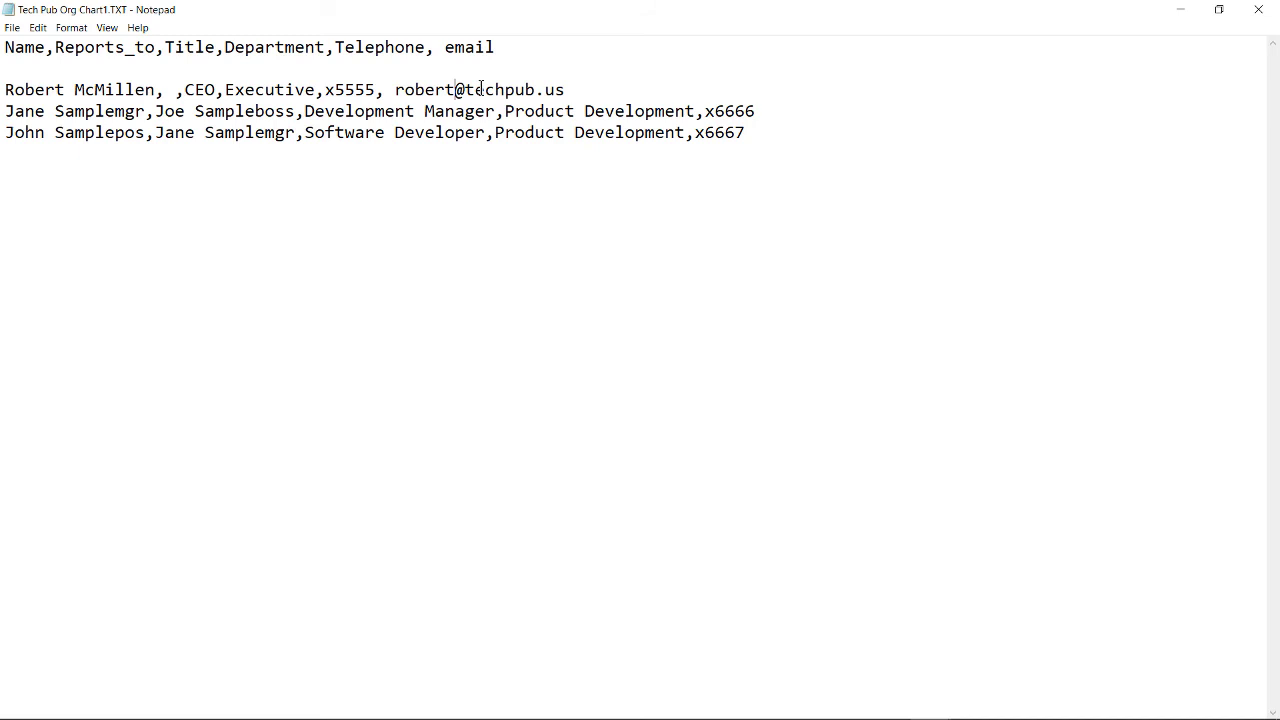
Step: Append email addresses to the manager and developer records
click(767, 110)
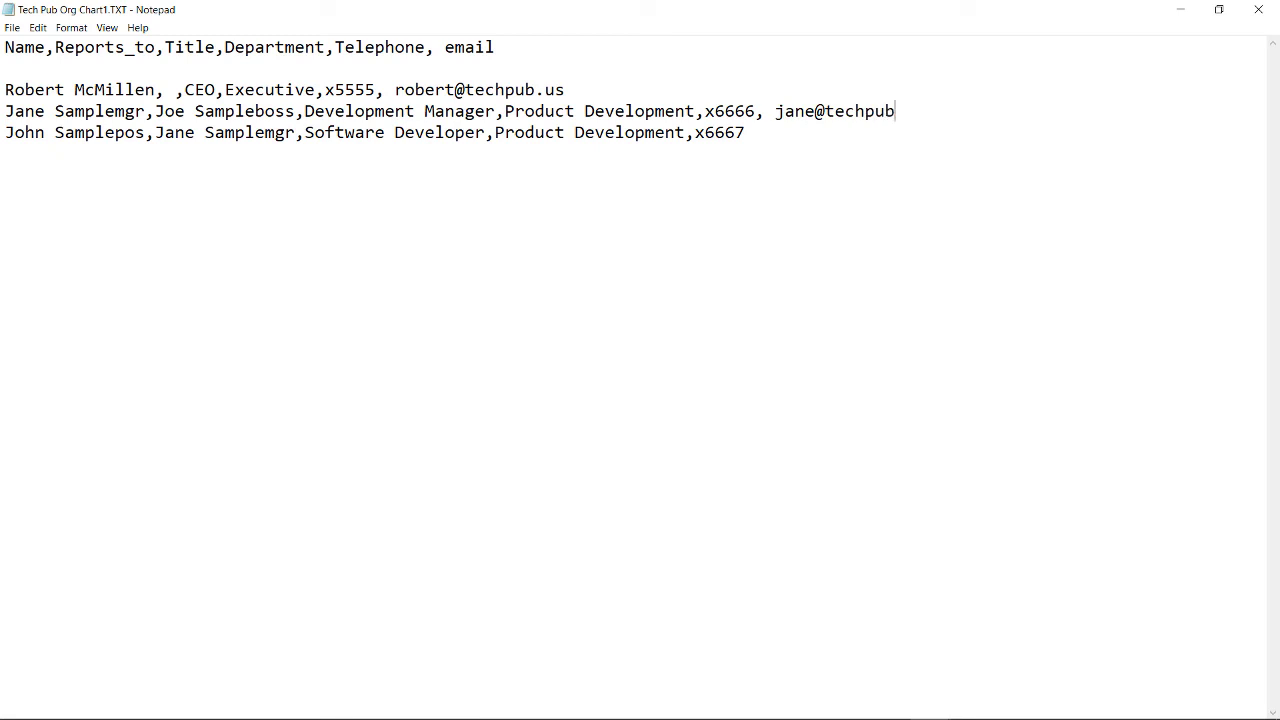
text(,)
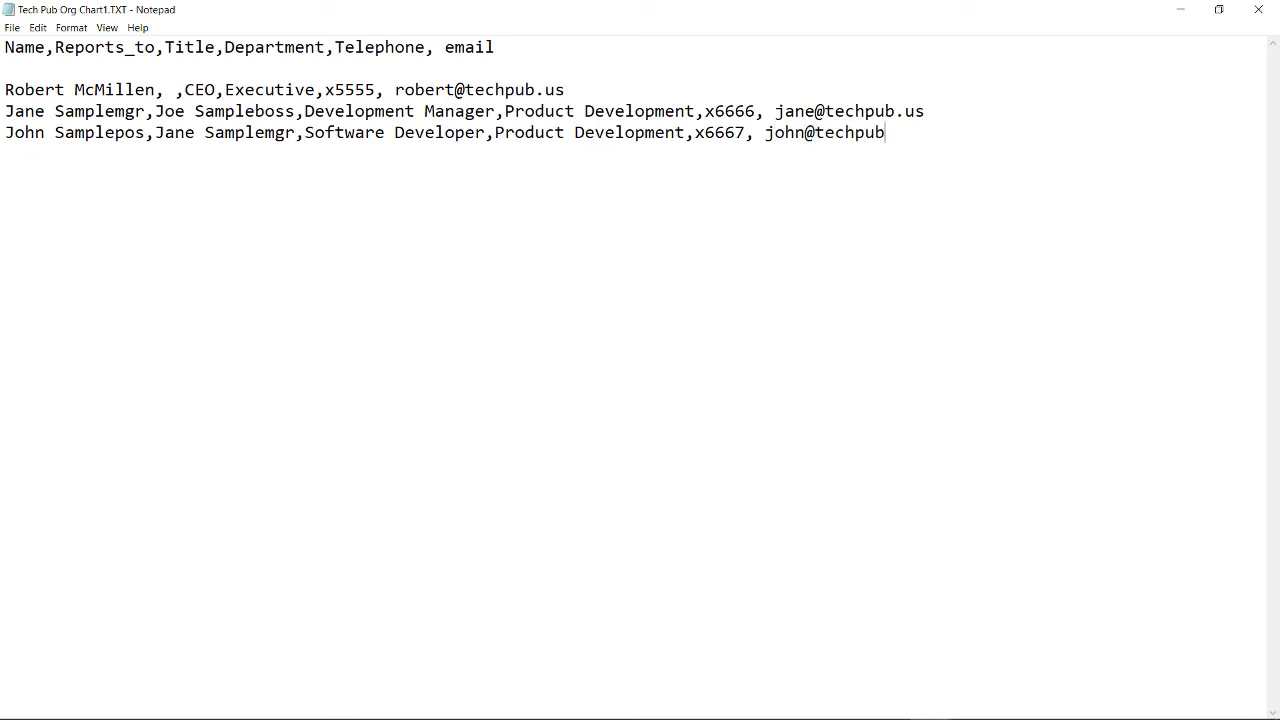
Step: Paste an Admin record (Product Development, x1234, with email) reporting to the developer, then save and close Notepad
key(ctrl+v)
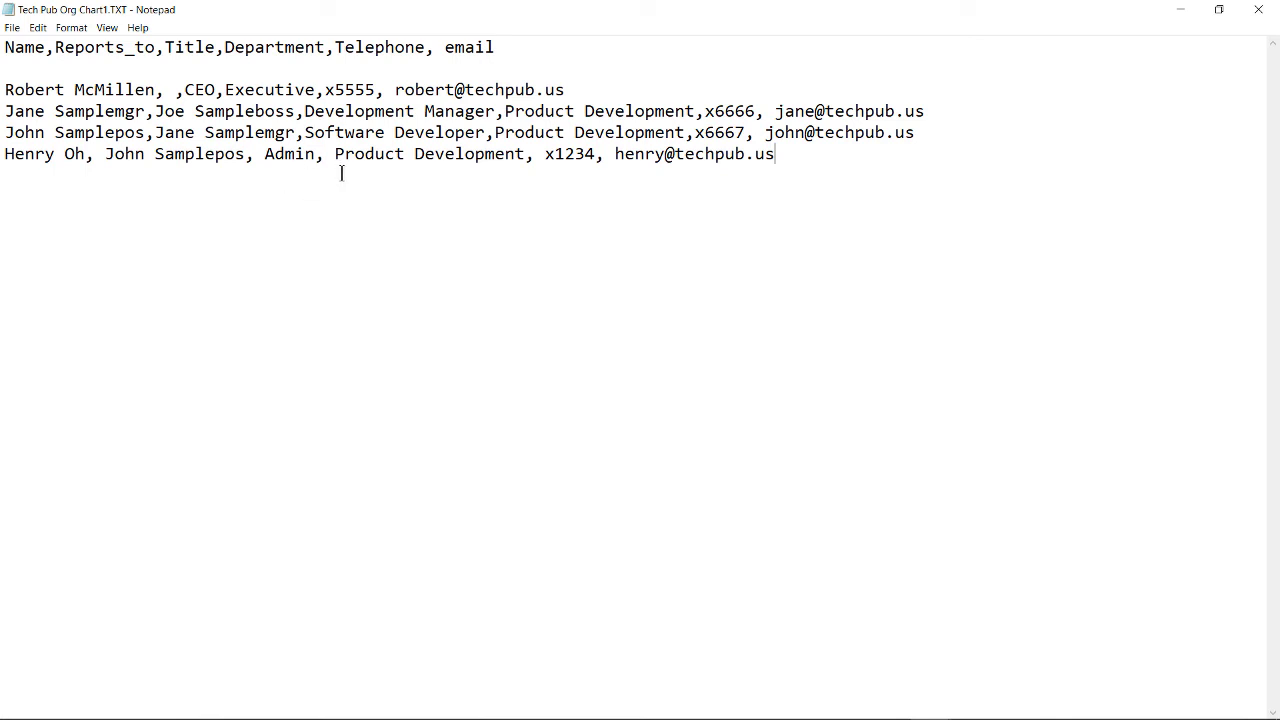
drag(337, 156, 686, 132)
click(654, 192)
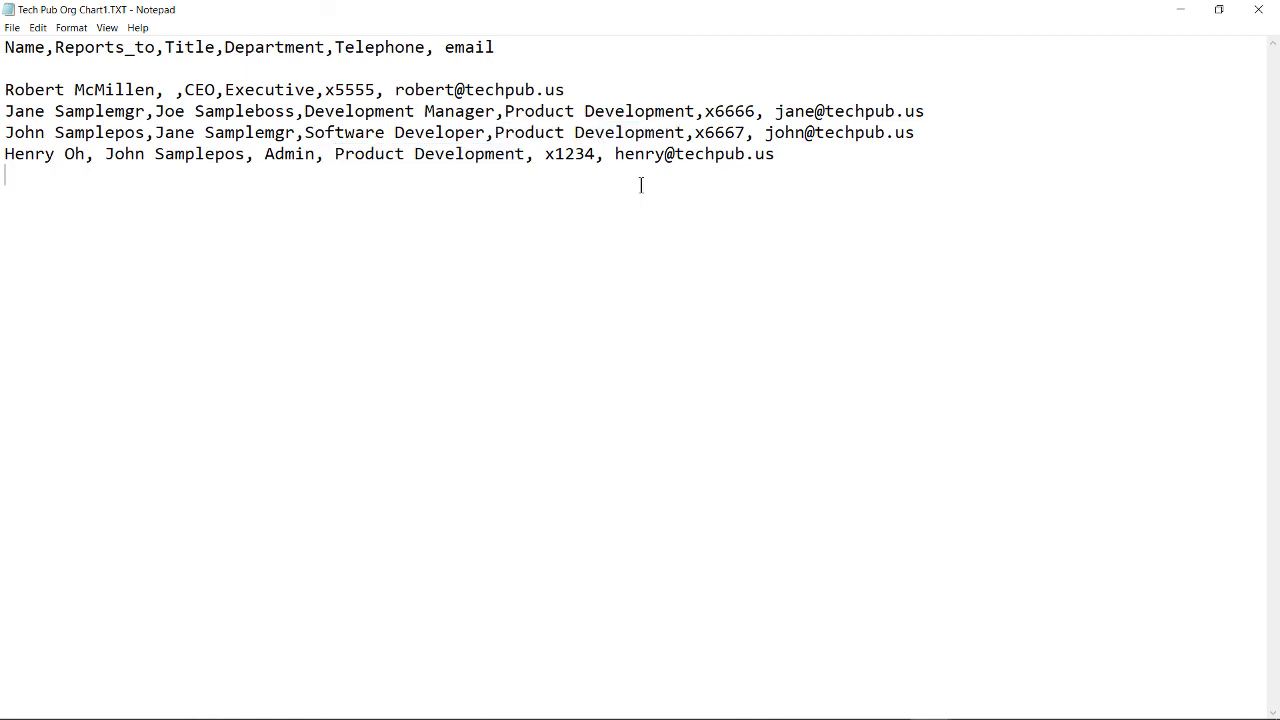
double_click(551, 155)
drag(616, 156, 786, 155)
click(827, 167)
click(1258, 9)
click(597, 388)
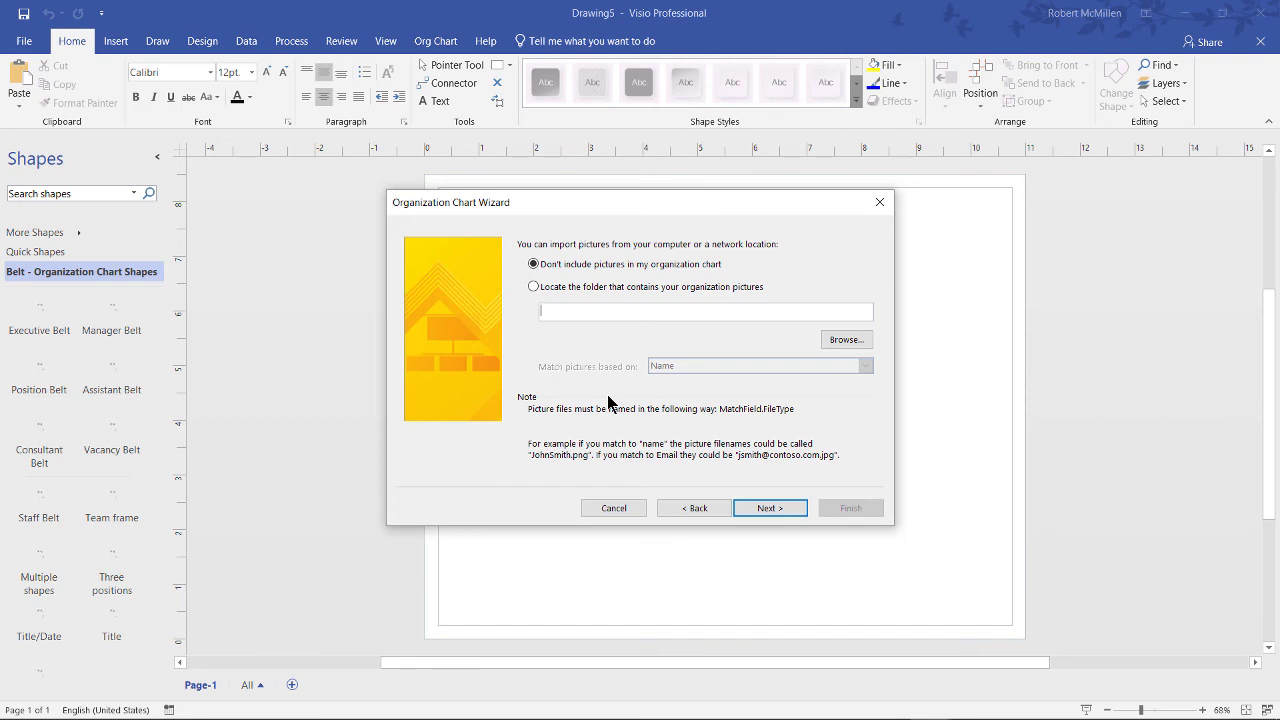
Step: Skip pictures and finish the wizard to draw the CEO-to-Admin four-level chart
click(773, 510)
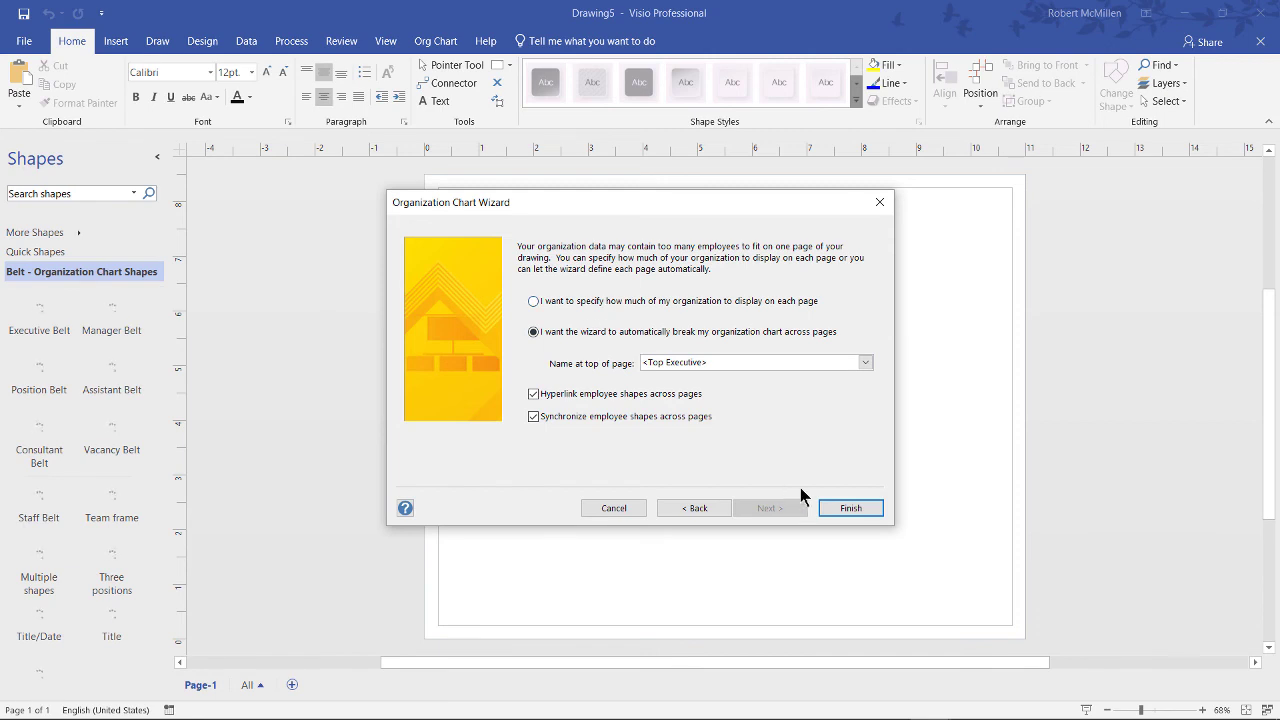
click(851, 509)
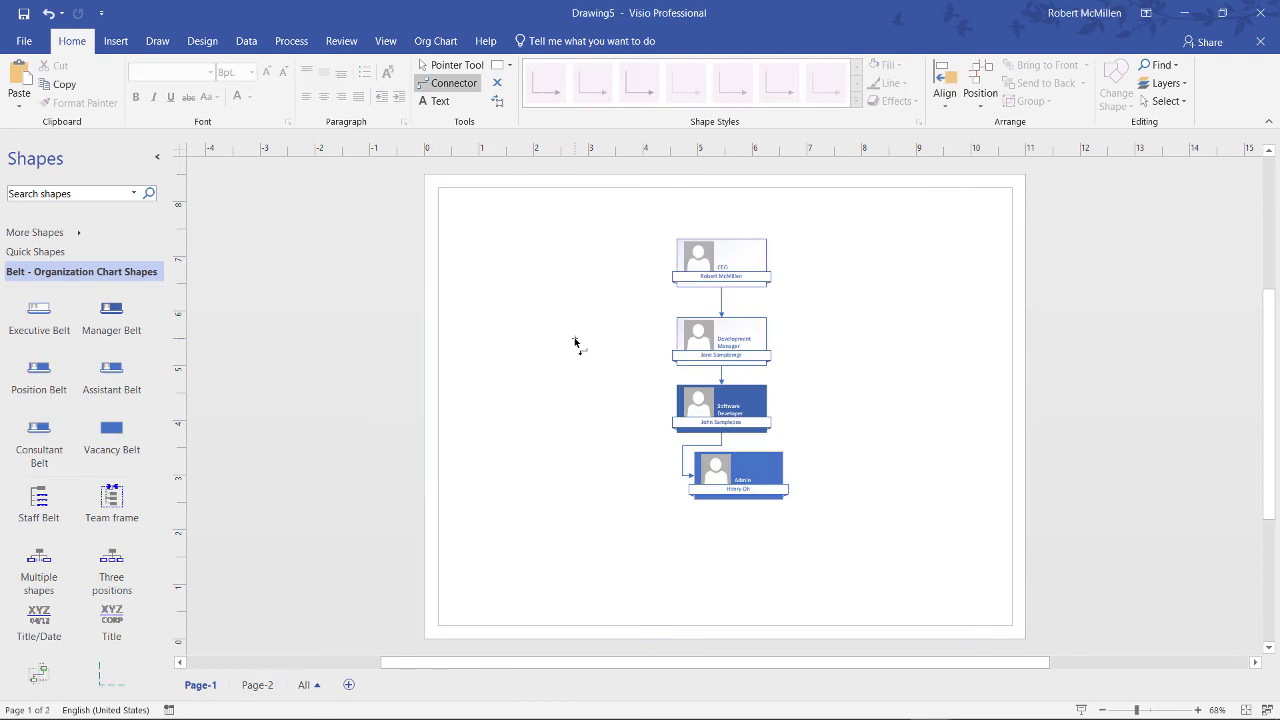
Step: Drag the CEO left, stagger the manager and developer diagonally right, and move Admin down-left
click(700, 268)
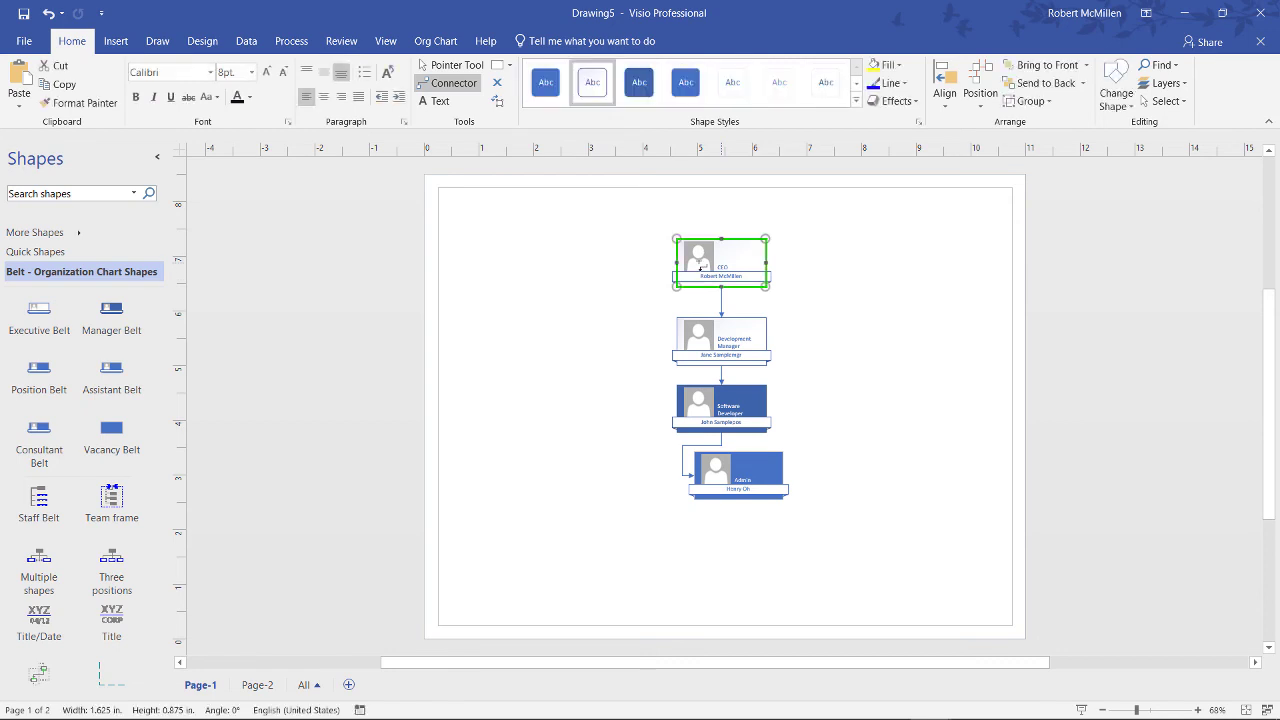
click(700, 340)
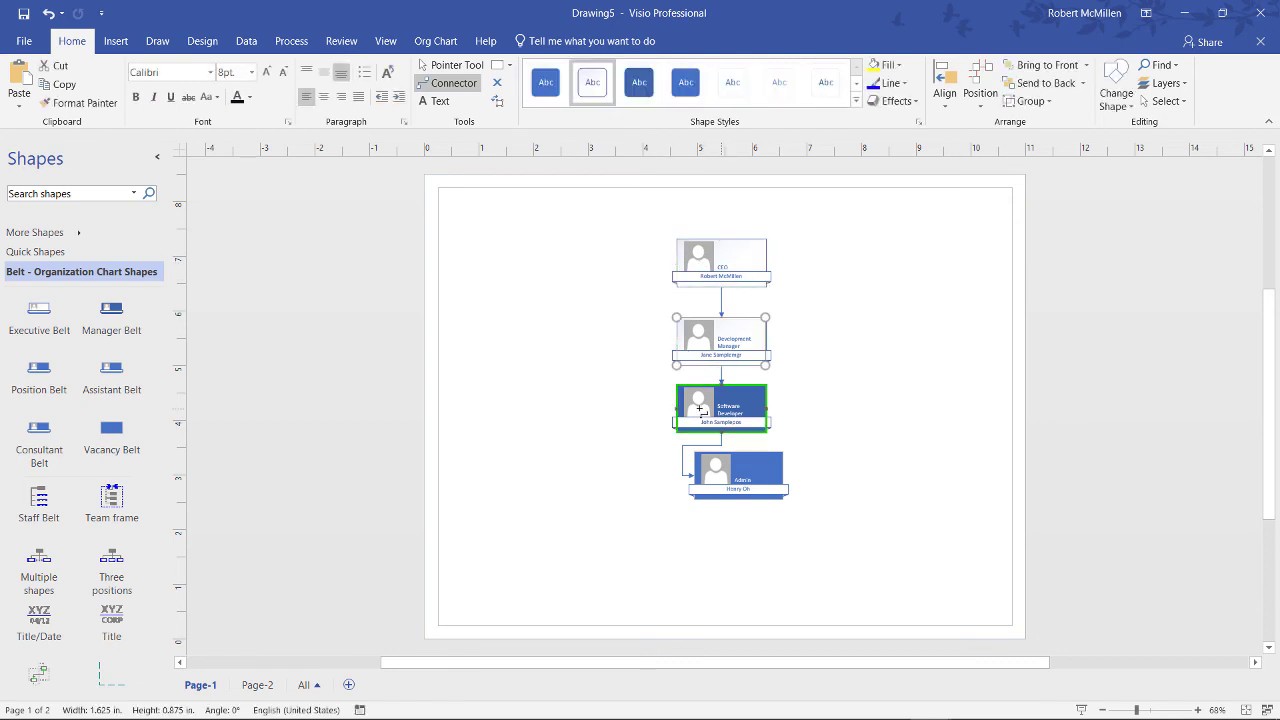
click(700, 408)
click(755, 478)
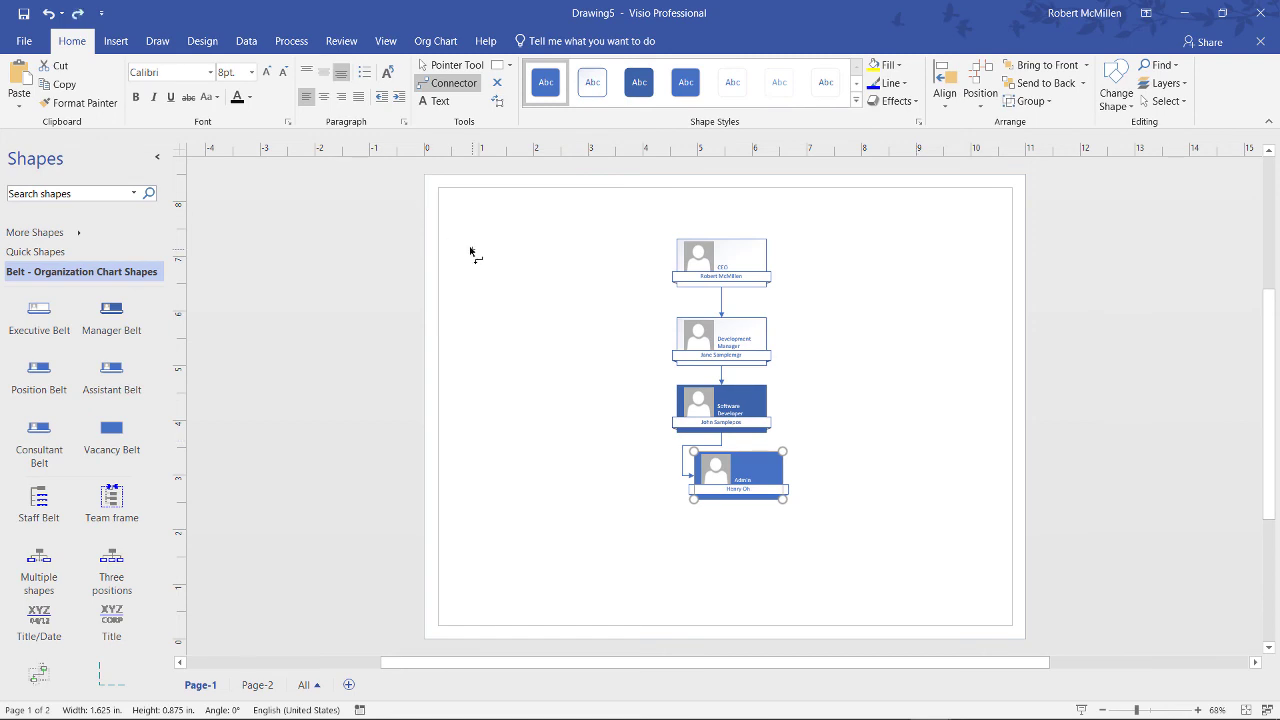
click(446, 72)
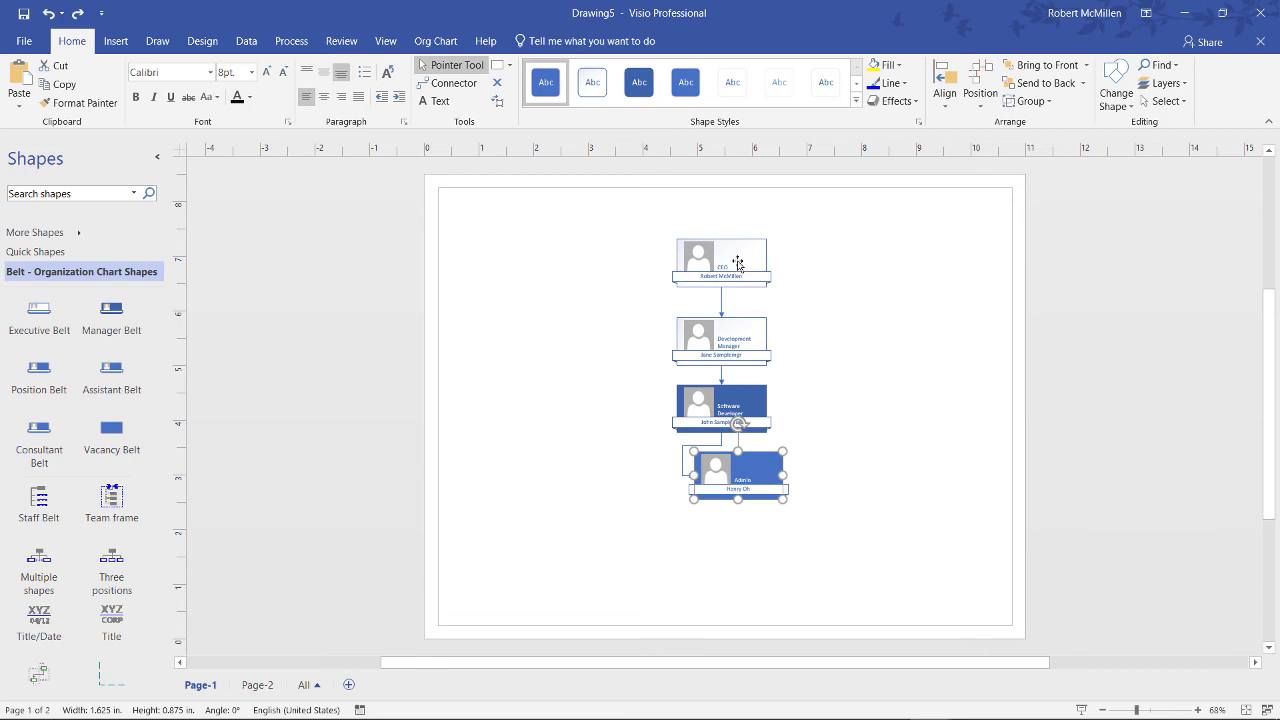
drag(737, 264, 577, 319)
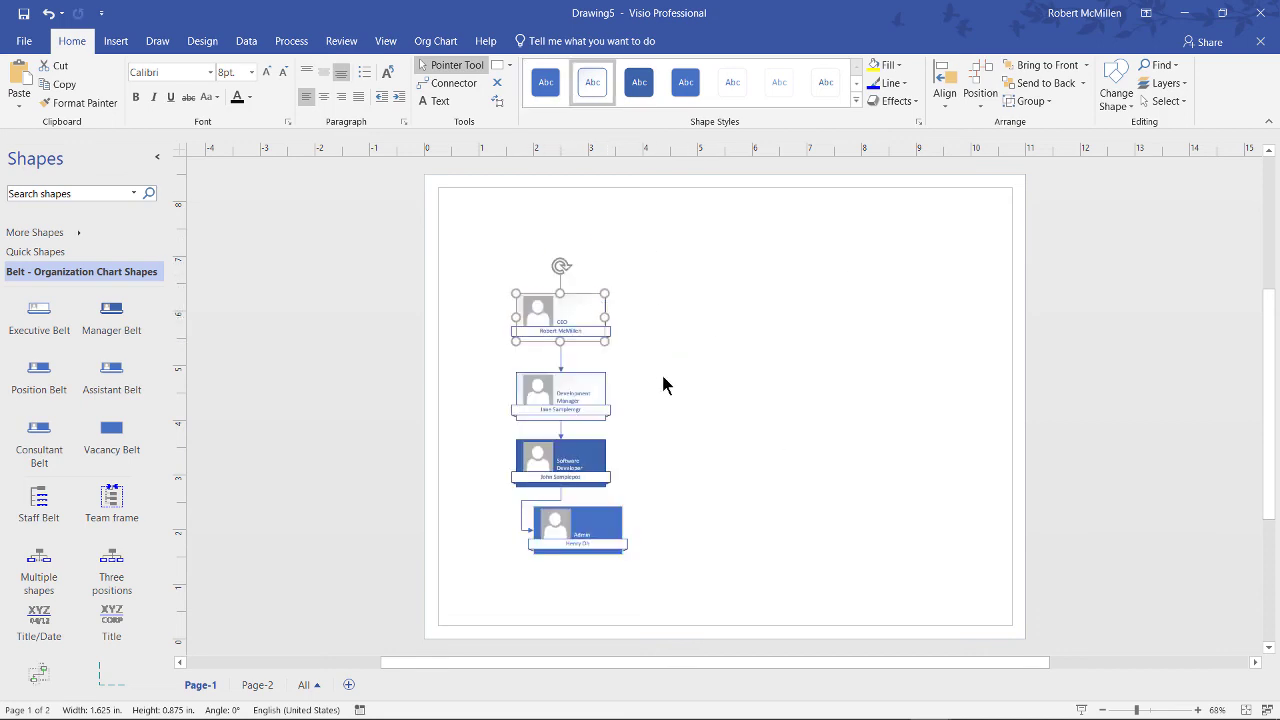
drag(560, 400, 690, 357)
drag(715, 421, 866, 390)
drag(818, 470, 640, 492)
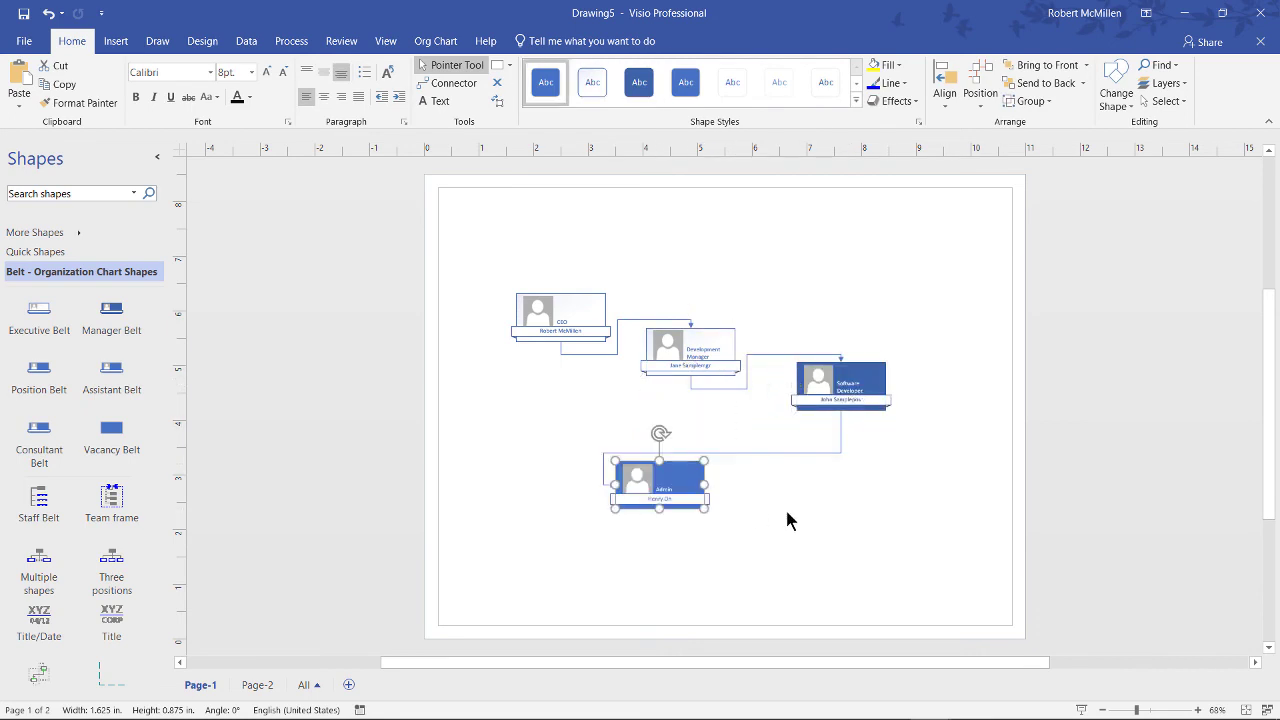
click(786, 512)
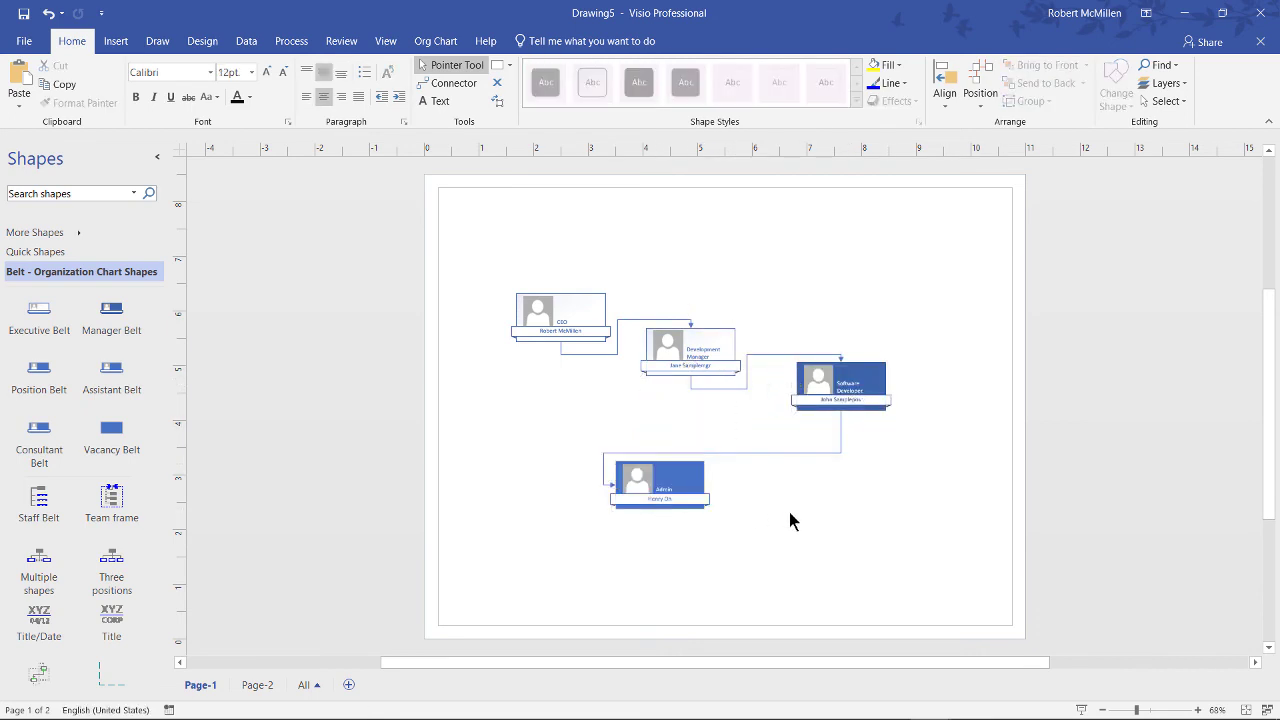
Step: Preview the Notch, Pip, Shapetacular and Bound org chart styles, then apply the circular Coin style
click(441, 41)
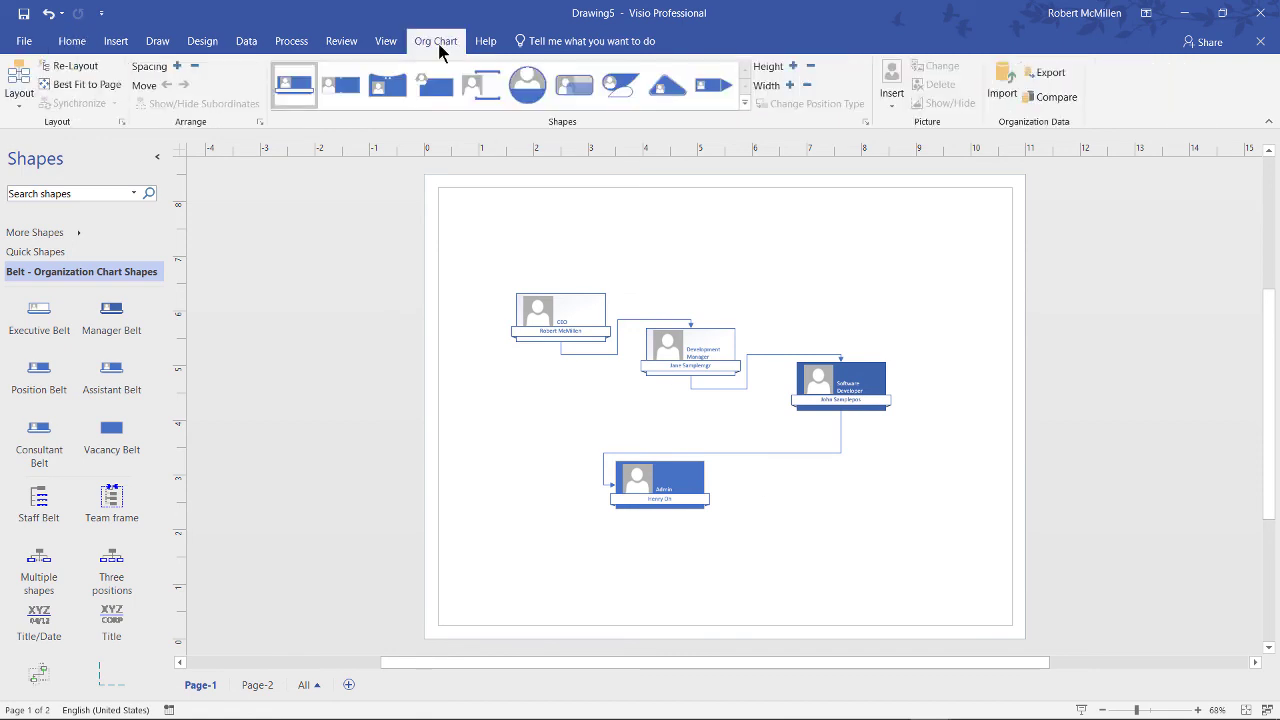
click(342, 87)
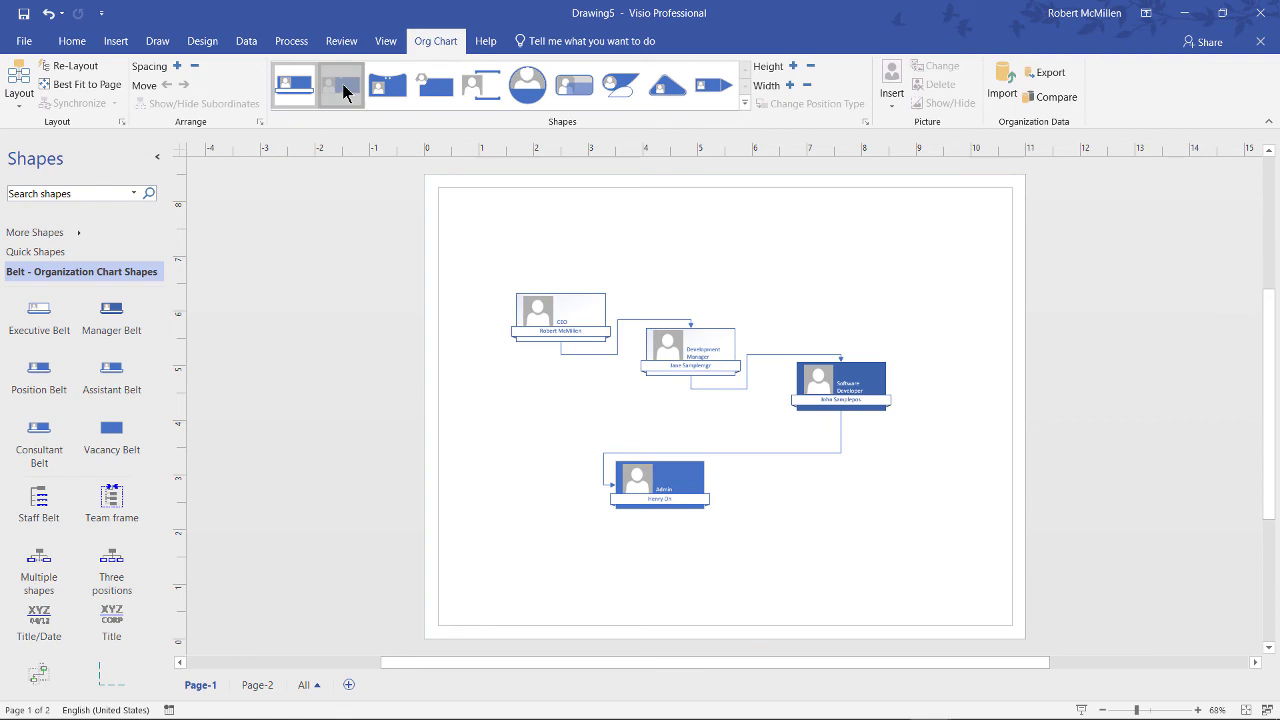
click(390, 88)
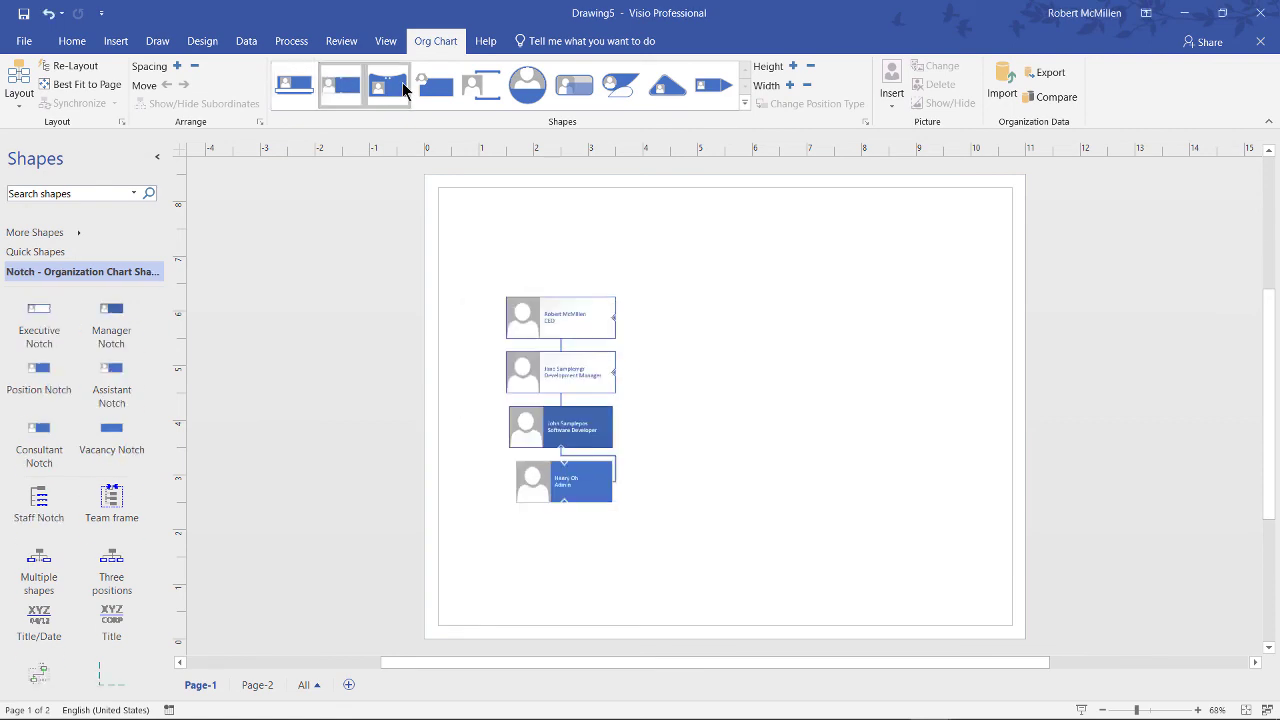
click(386, 88)
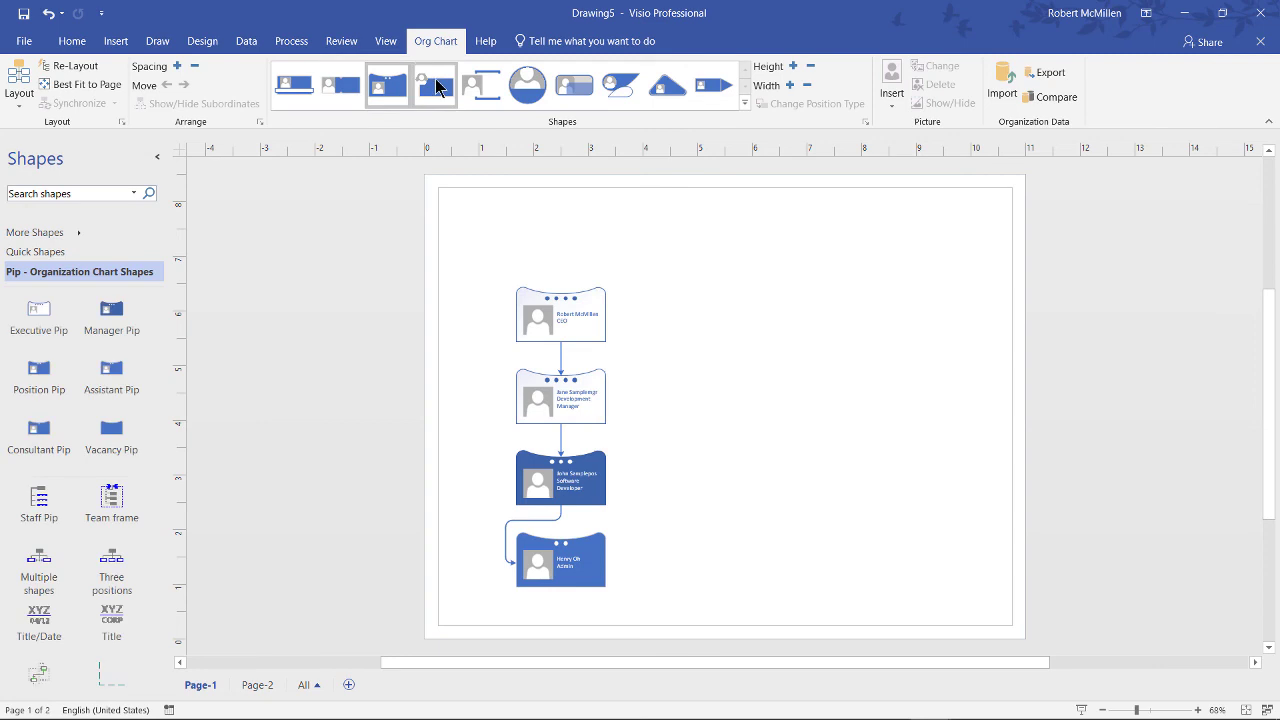
click(436, 87)
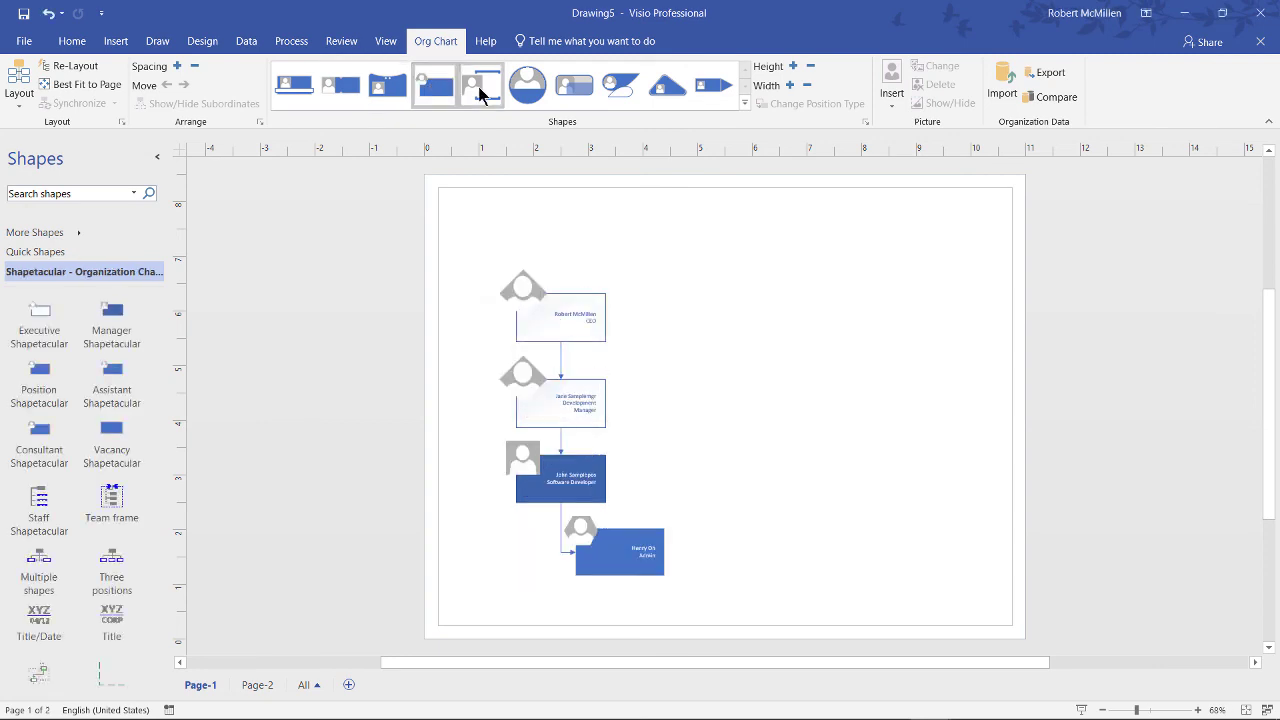
click(485, 89)
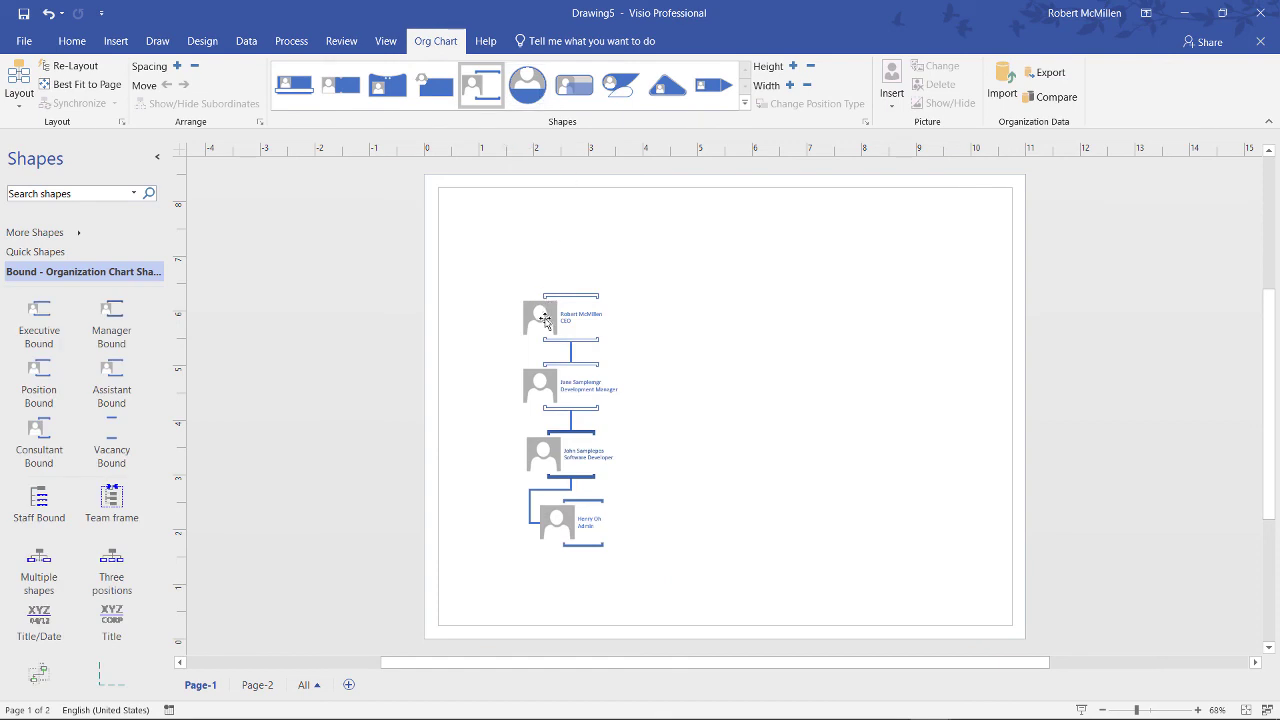
click(545, 318)
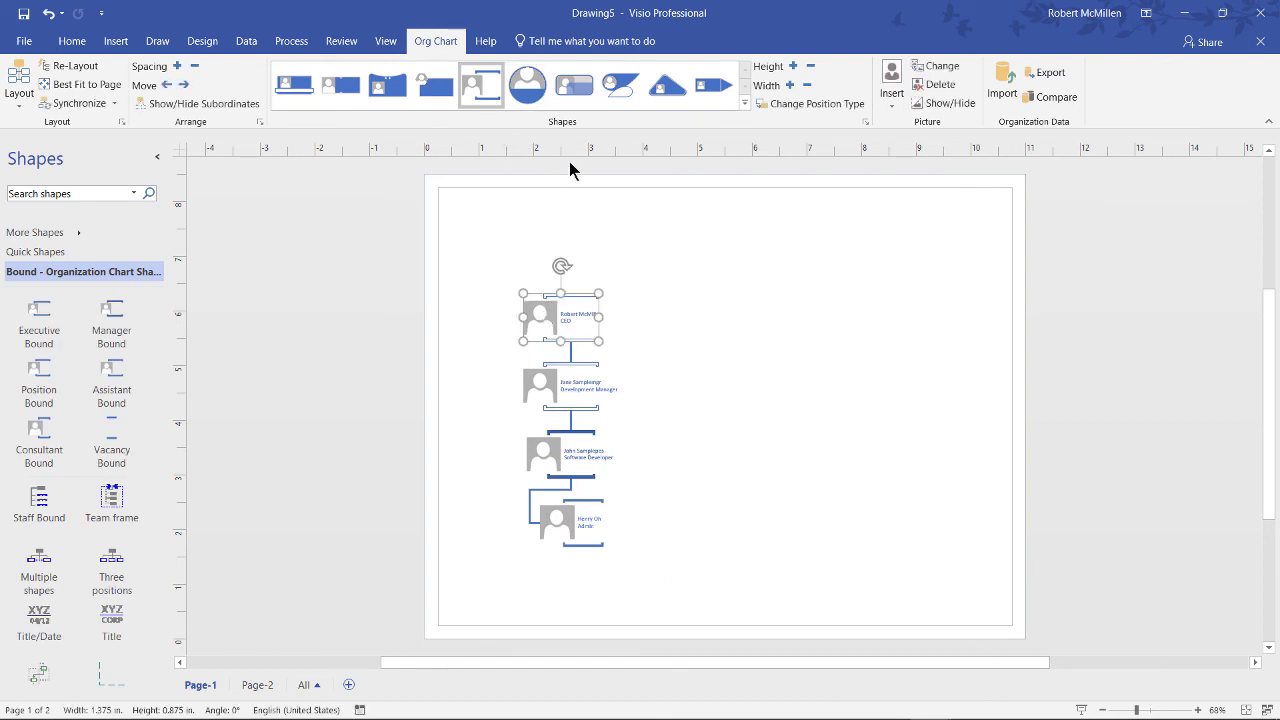
click(529, 88)
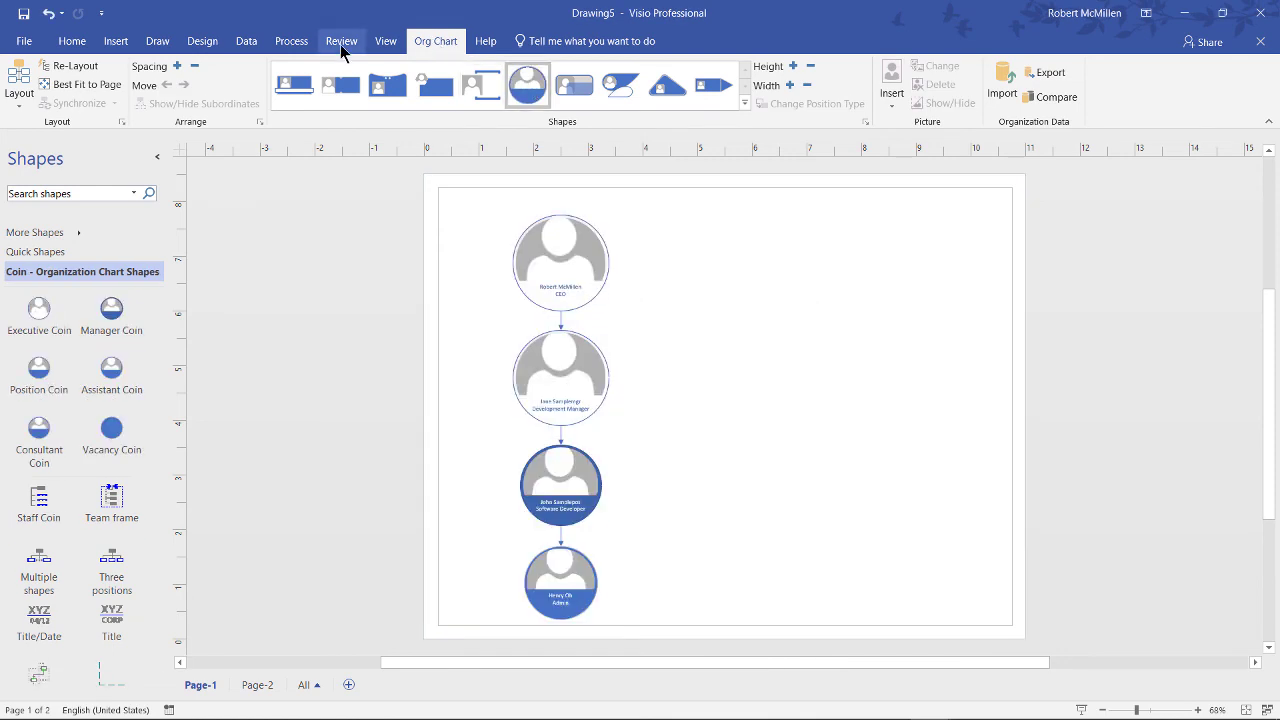
Step: Use Re-Layout Page on the Design tab to arrange the four coins in a horizontal row
click(202, 41)
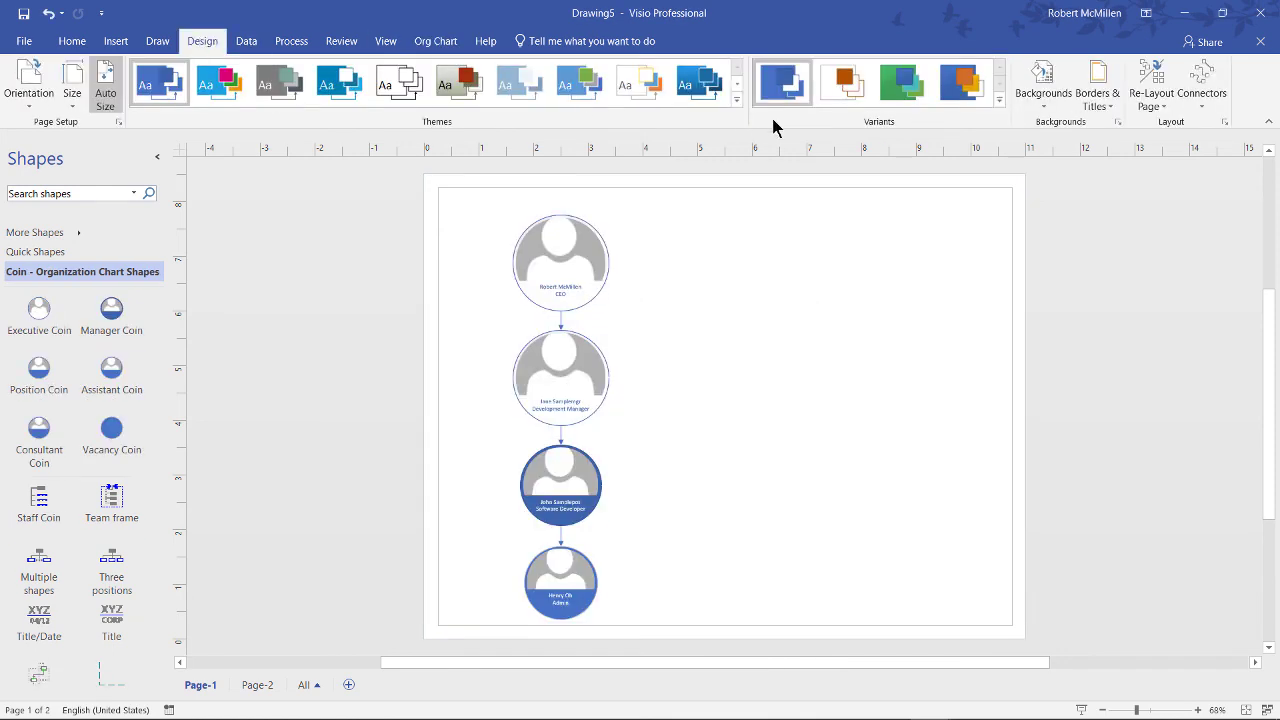
click(1161, 110)
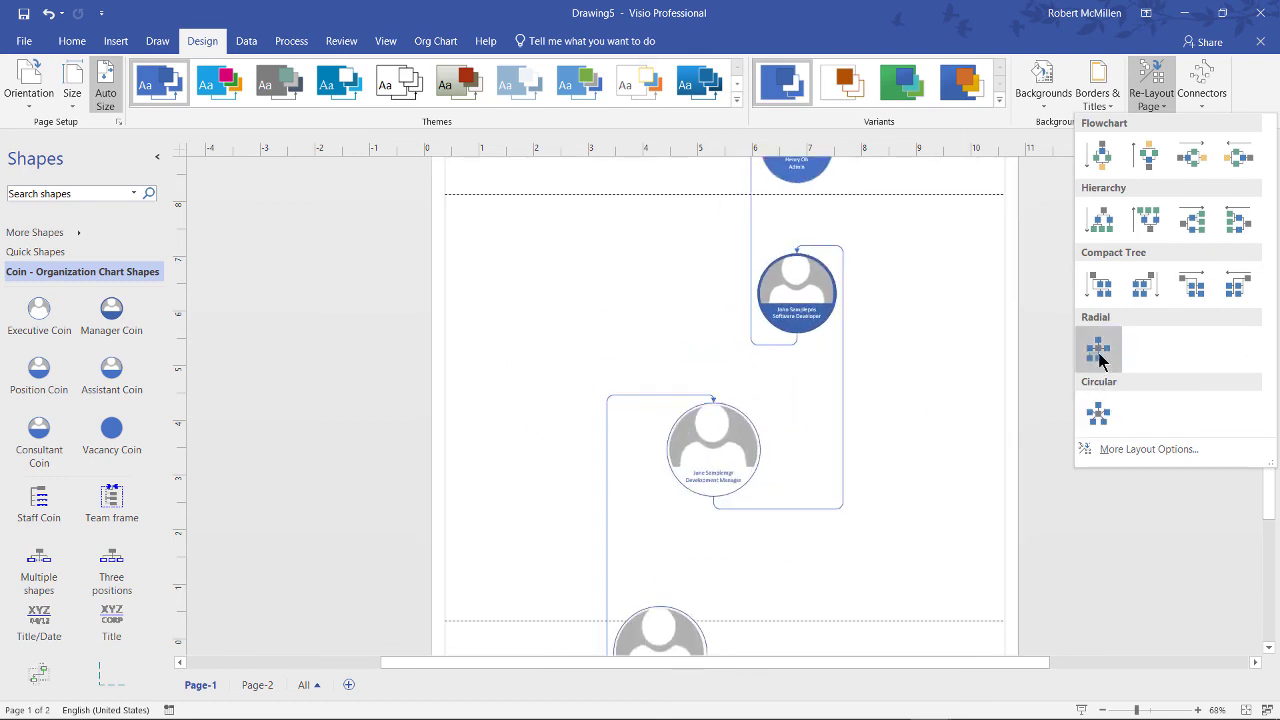
click(902, 200)
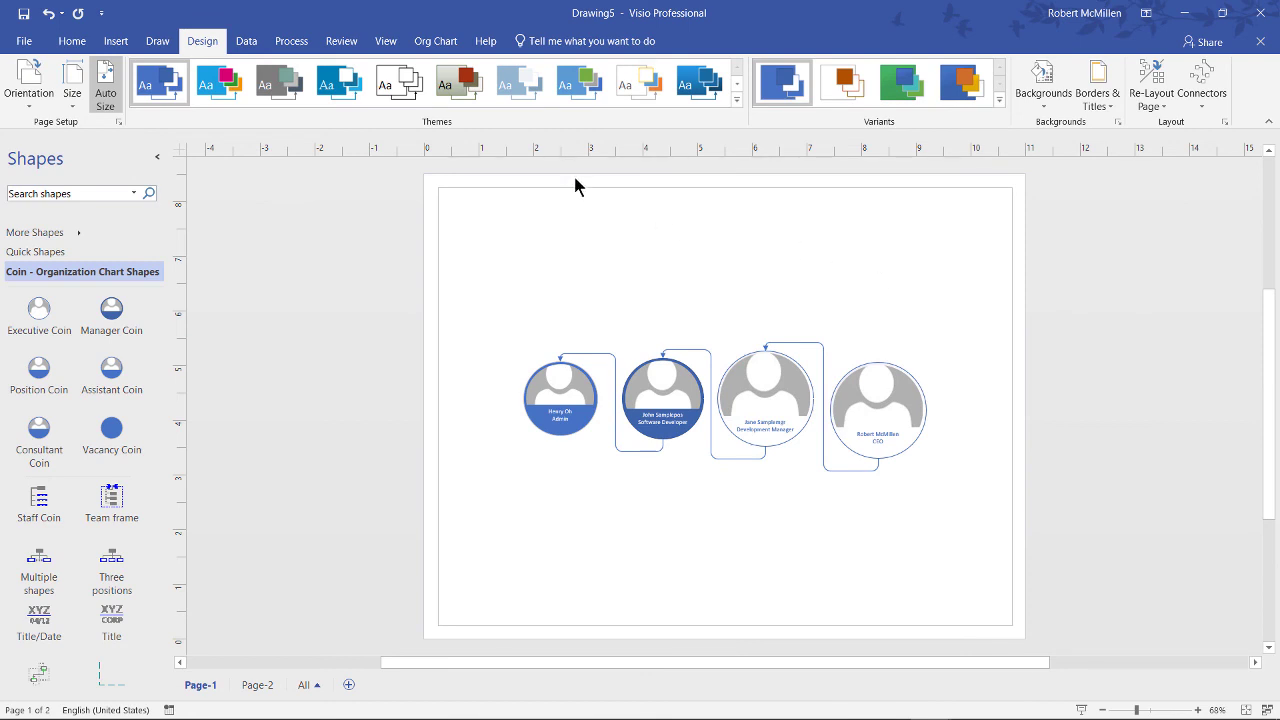
Step: Try the brown-red and blue themes, then apply the multicolour theme for blue, magenta and green coins
click(460, 84)
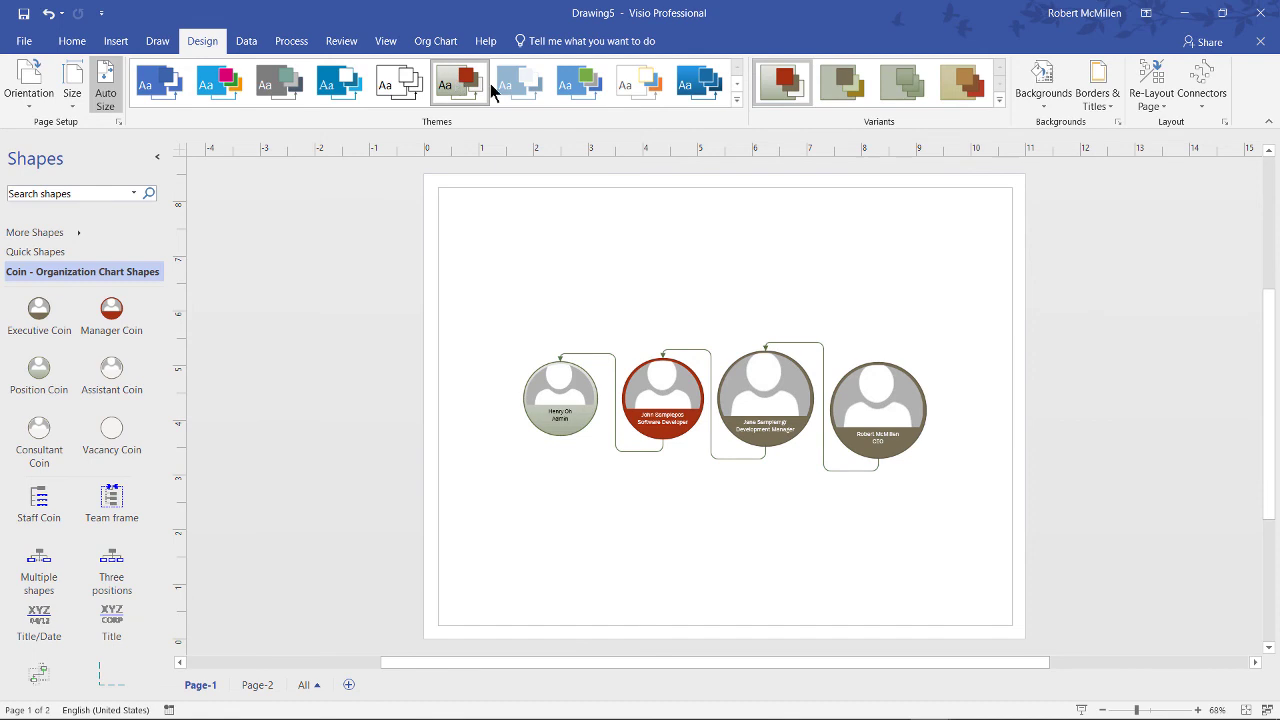
click(341, 88)
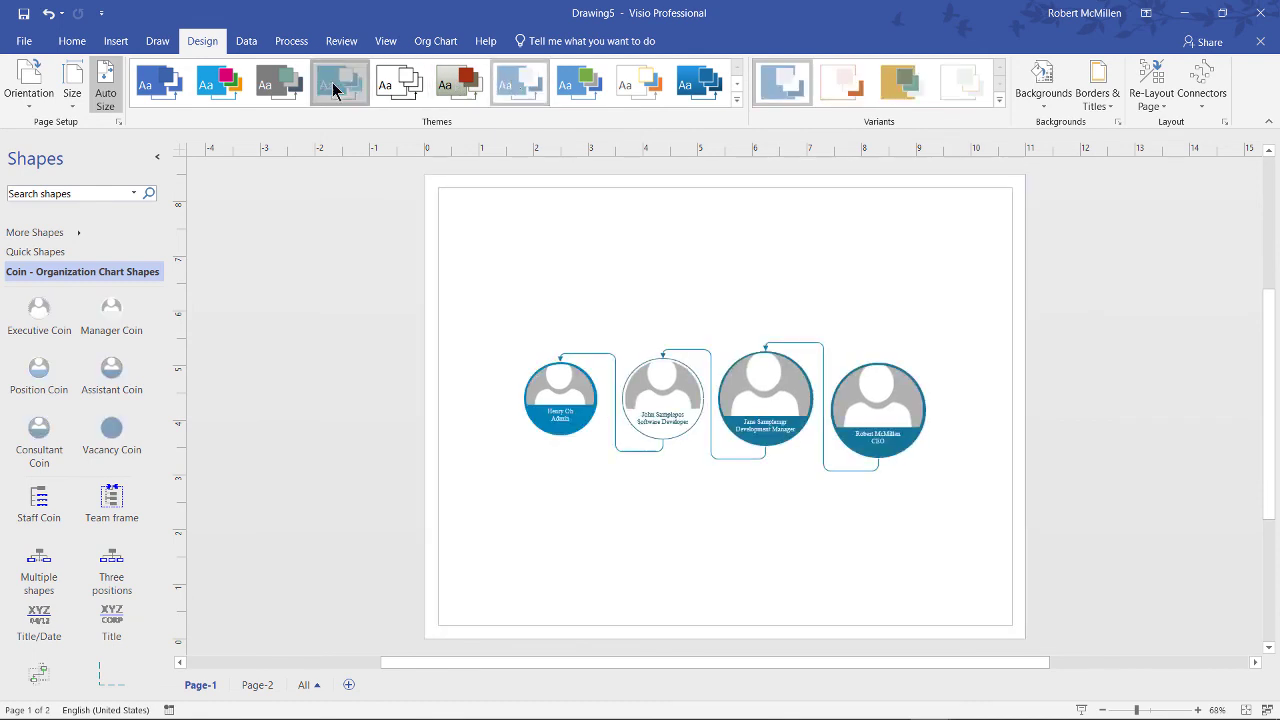
click(230, 88)
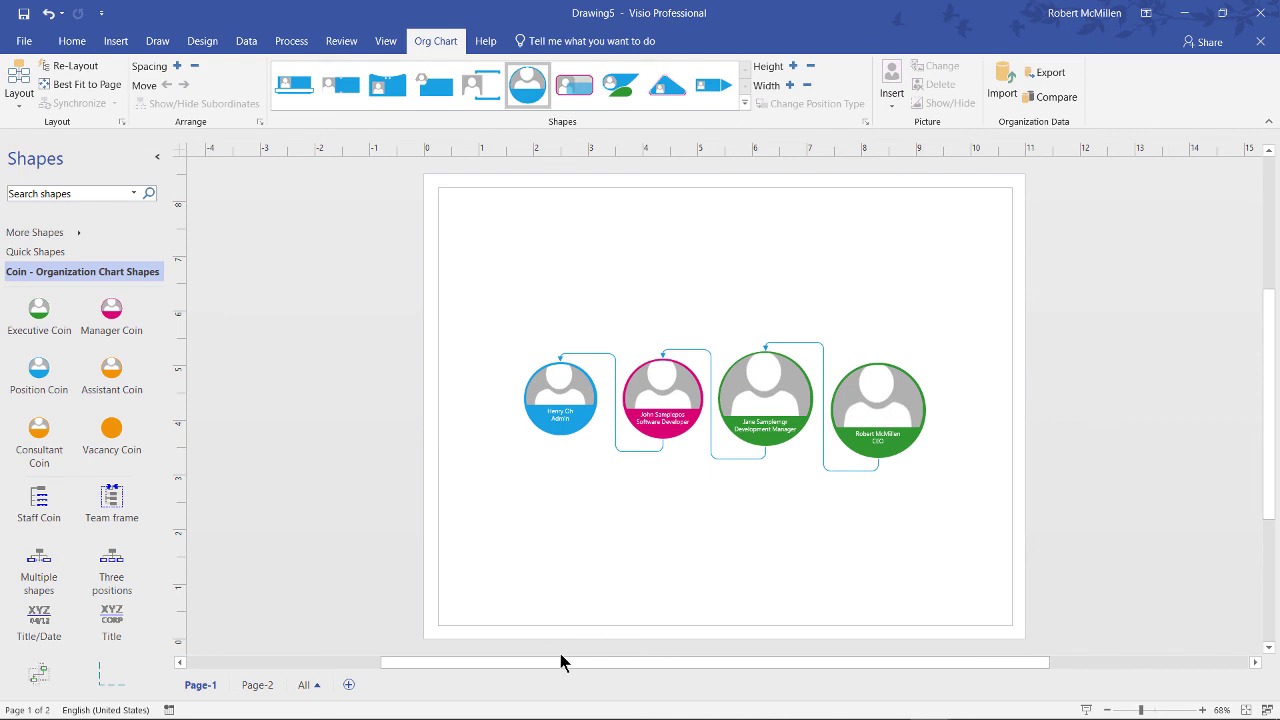
mouse_move(887, 712)
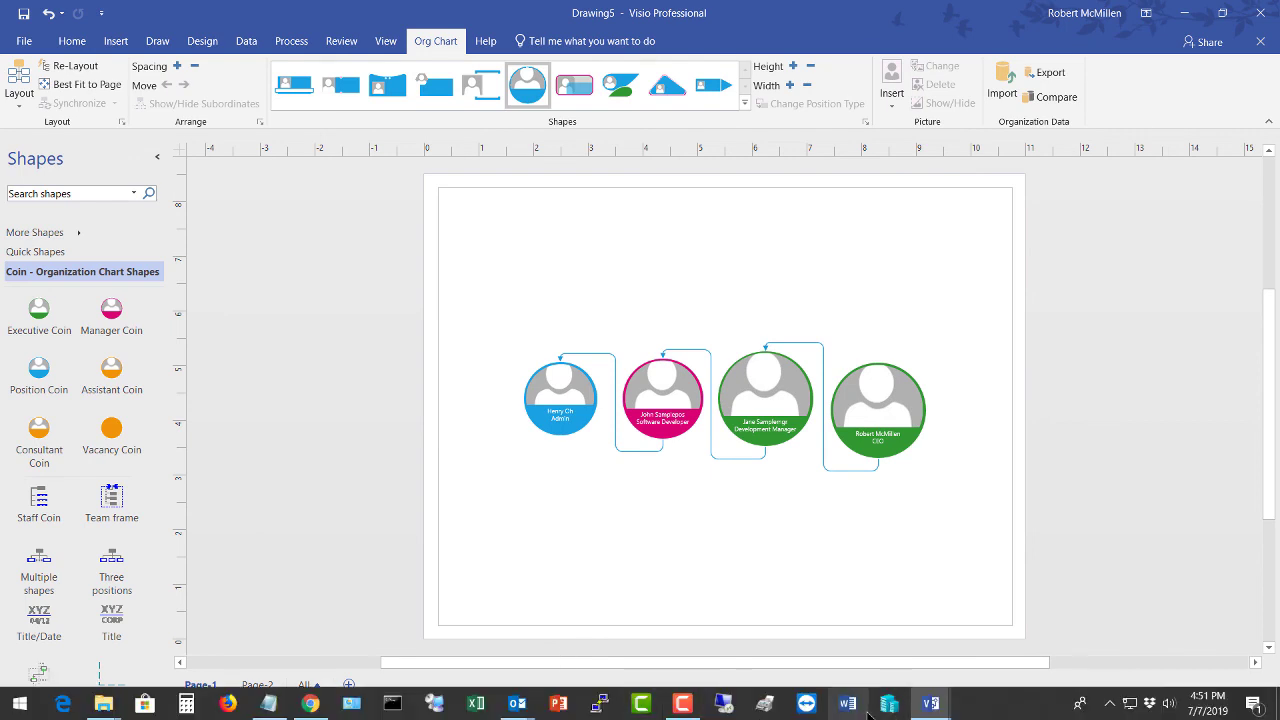
Step: Delete the CEO's data row from the org chart source file in Notepad
click(282, 705)
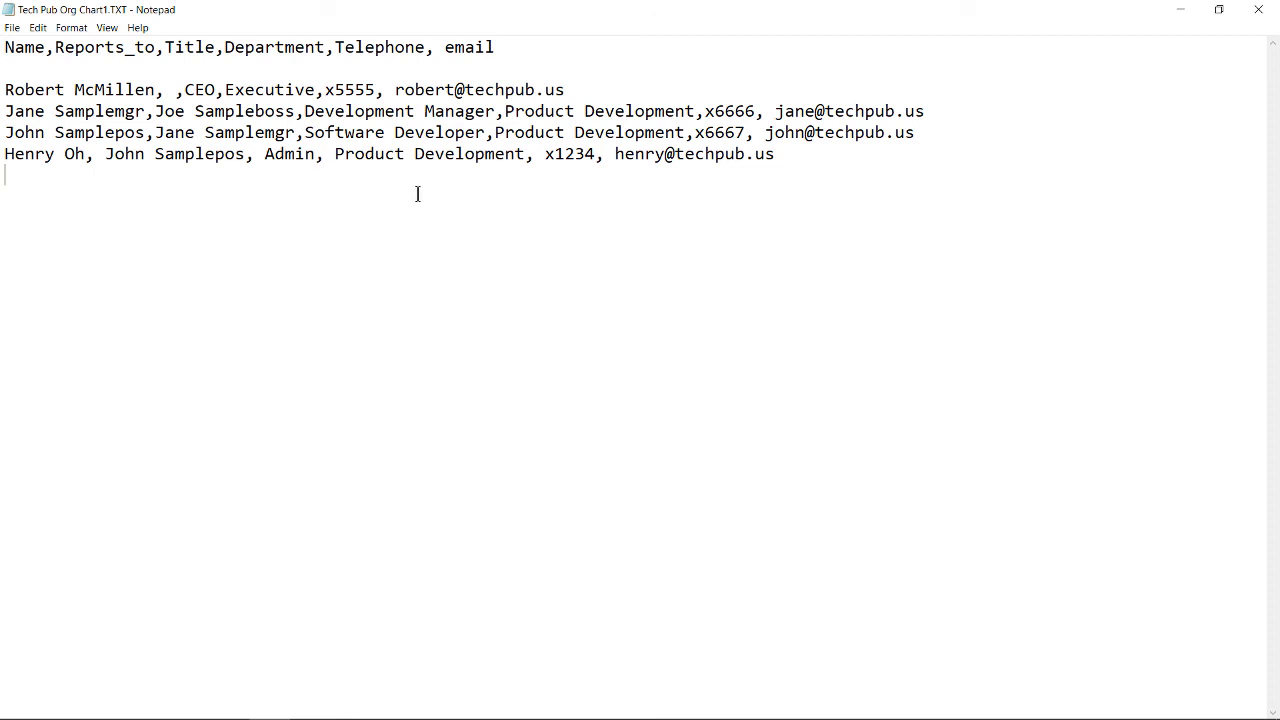
drag(581, 87, 3, 90)
key(BackSpace)
key(BackSpace)
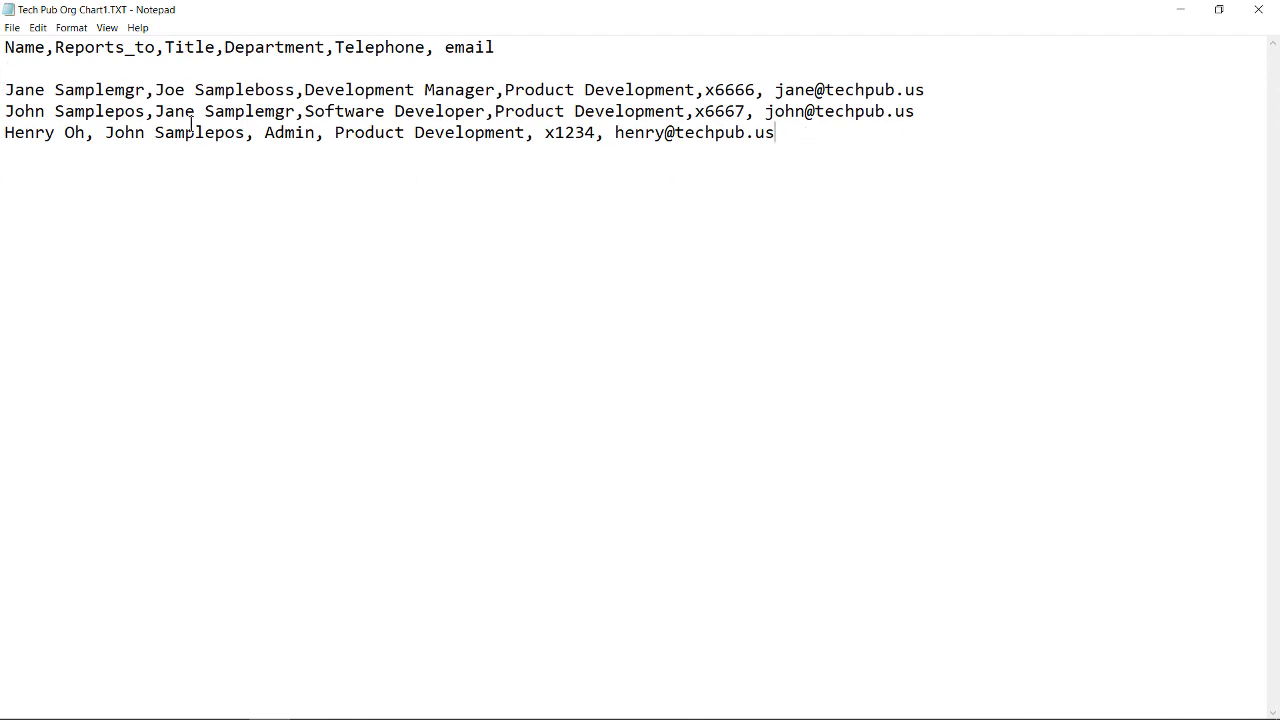
Step: Shorten the Development Manager's last name and close the source file
click(144, 90)
key(BackSpace)
key(BackSpace)
key(BackSpace)
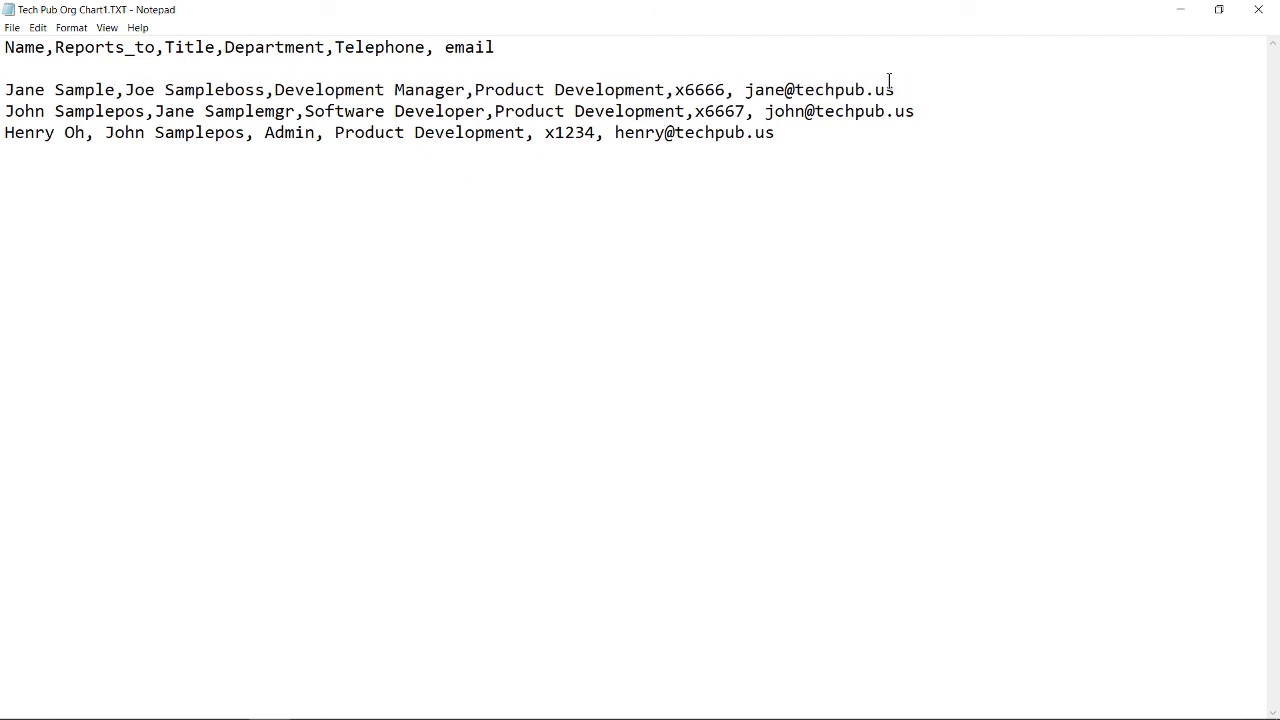
click(1260, 12)
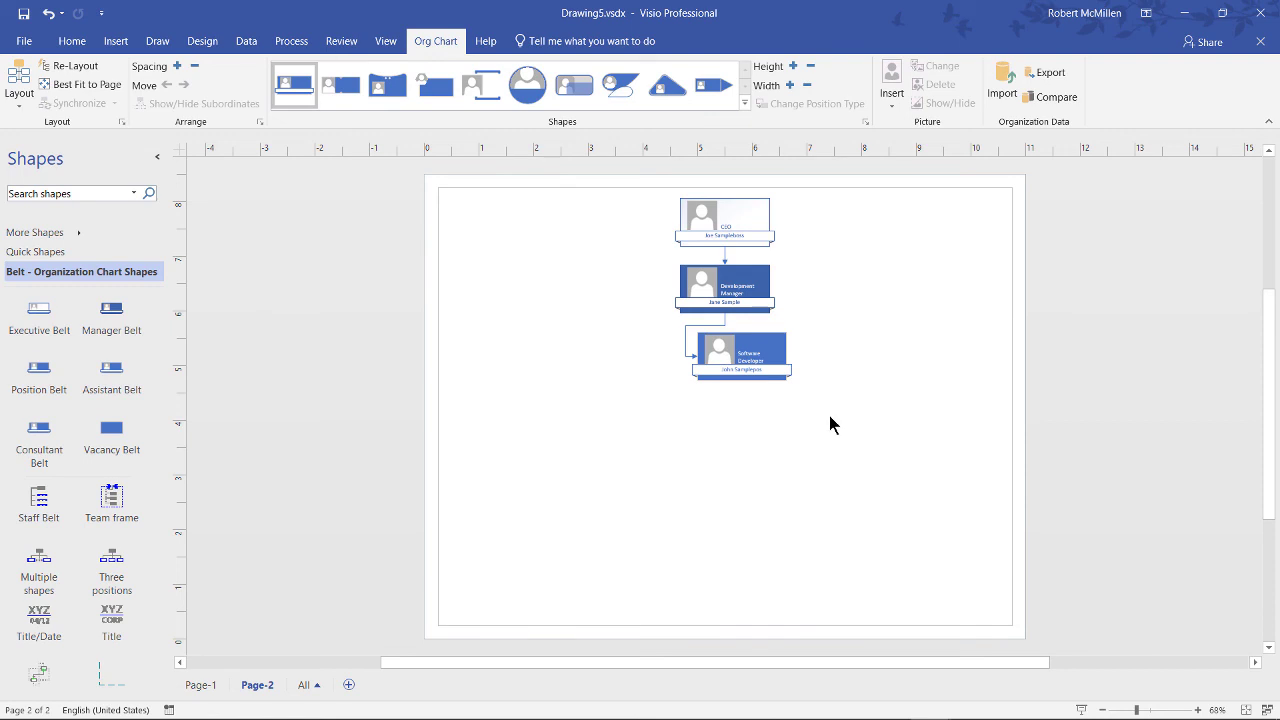
Step: Scroll and zoom Page-2 to view the CEO, Development Manager and Software Developer chart
scroll(829, 415, left, 2)
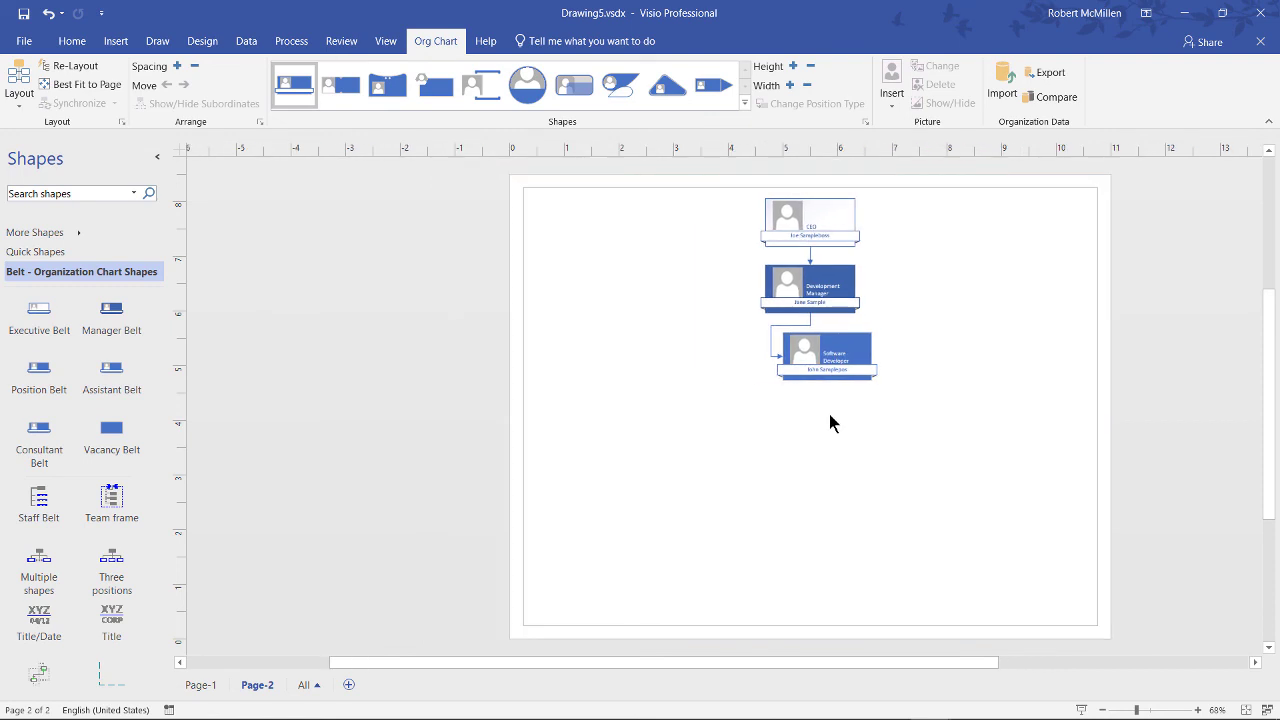
scroll(829, 414, up, 4)
scroll(829, 414, up, 2)
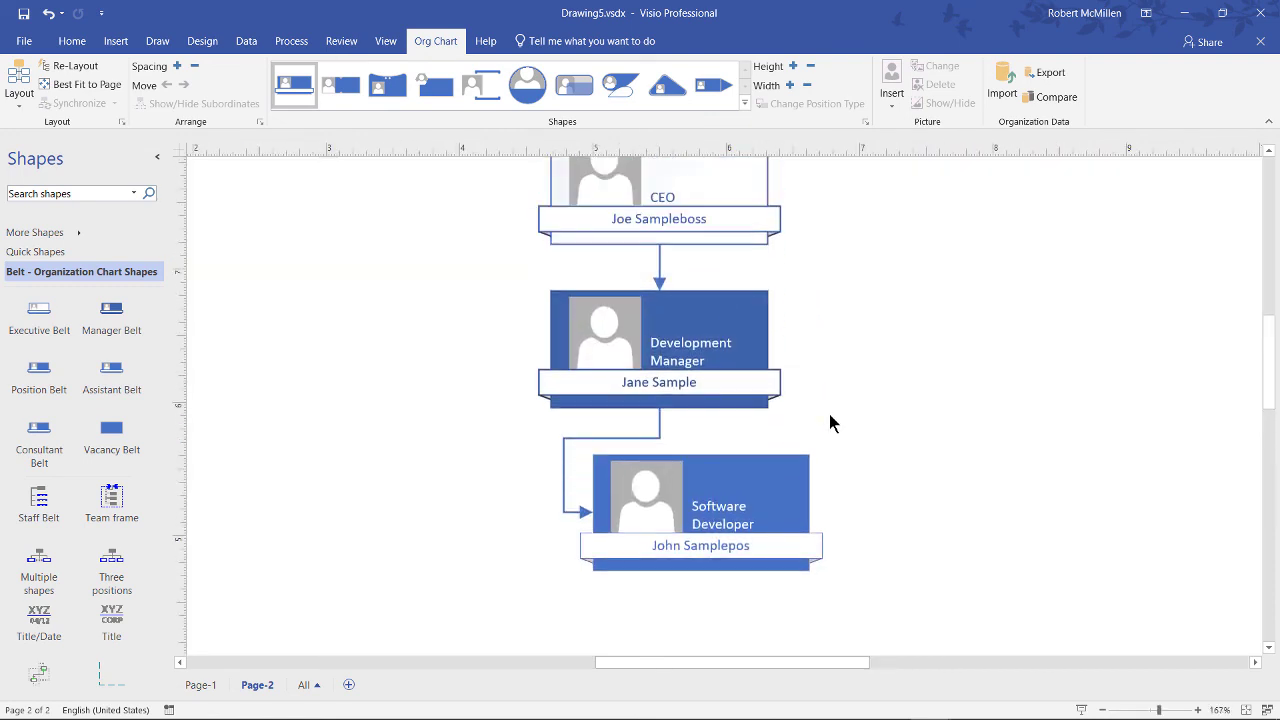